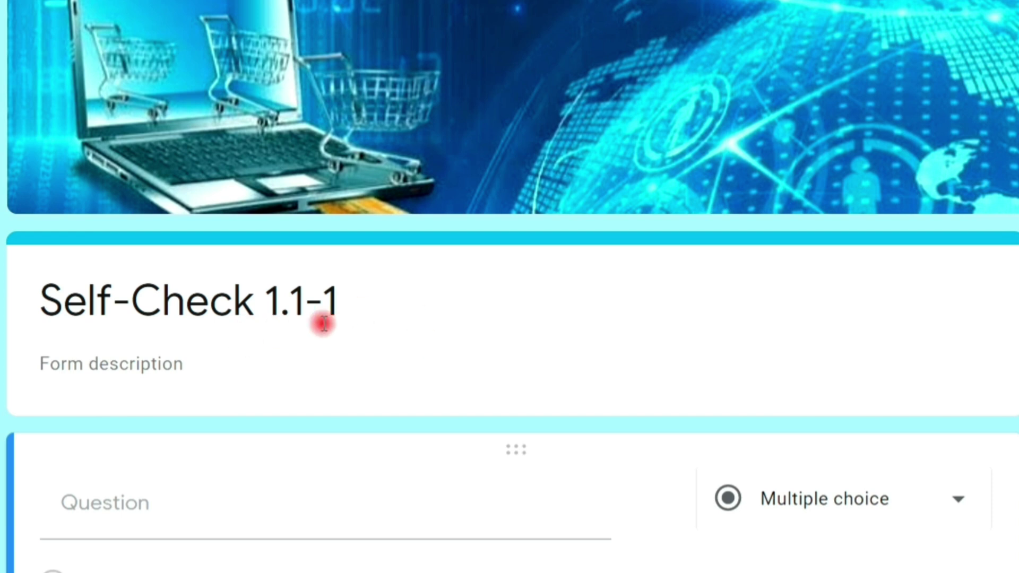
Copy the True or False instruction paragraph from the Word self-check, then return to the form
mouse_move(641, 559)
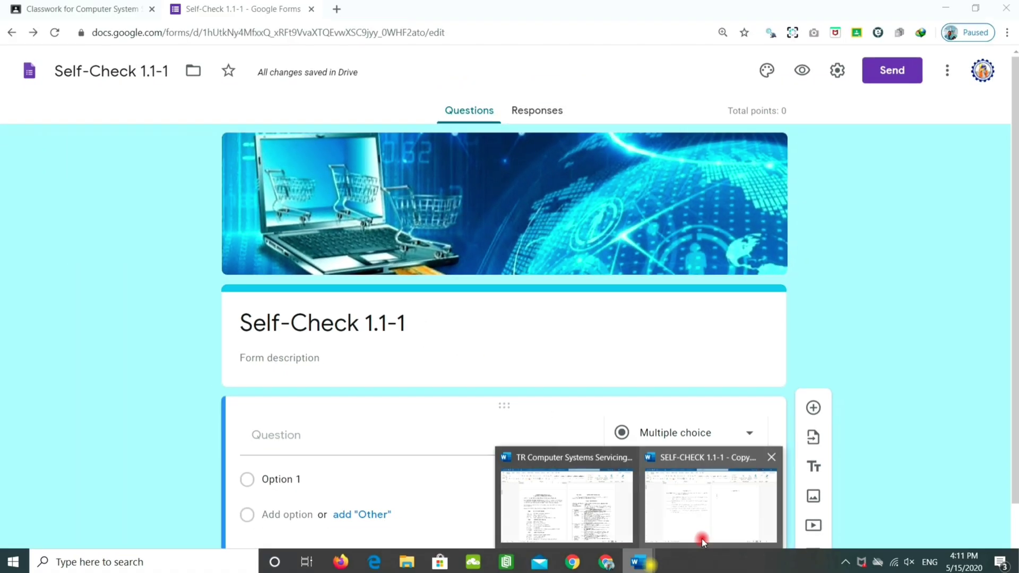
left_click(701, 539)
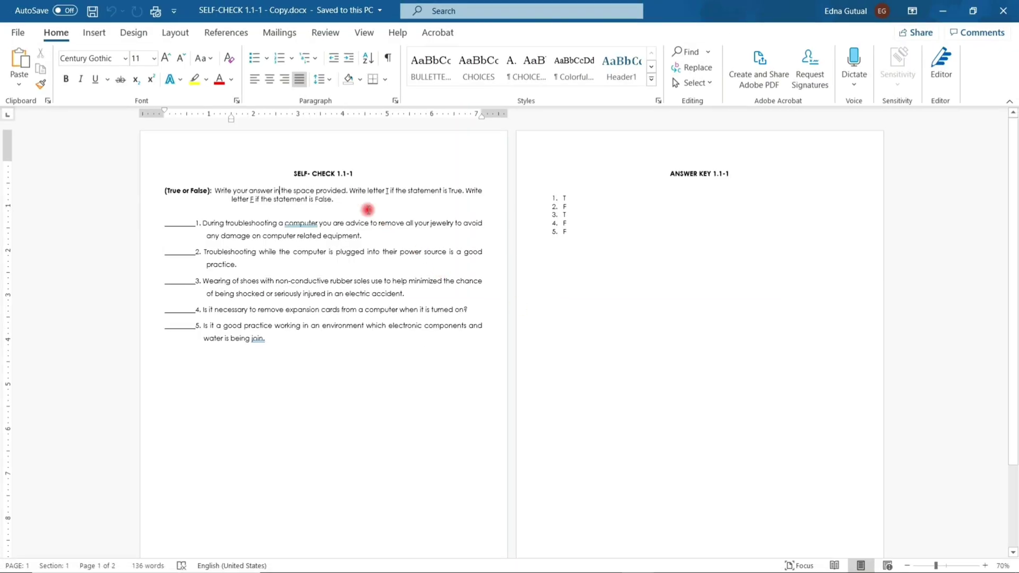
left_click_drag(333, 199, 168, 190)
key("ctrl+c")
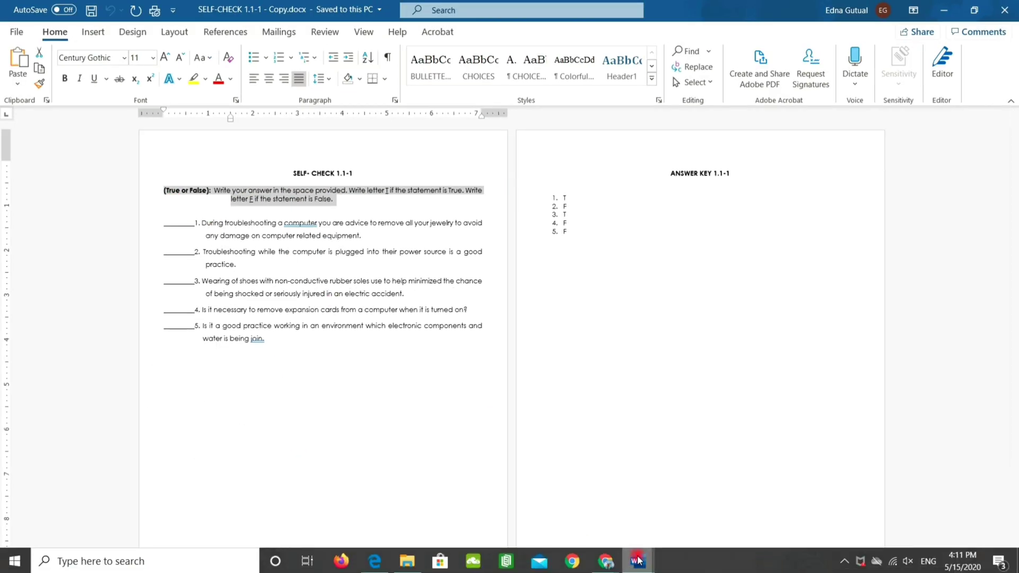
mouse_move(606, 561)
left_click(559, 510)
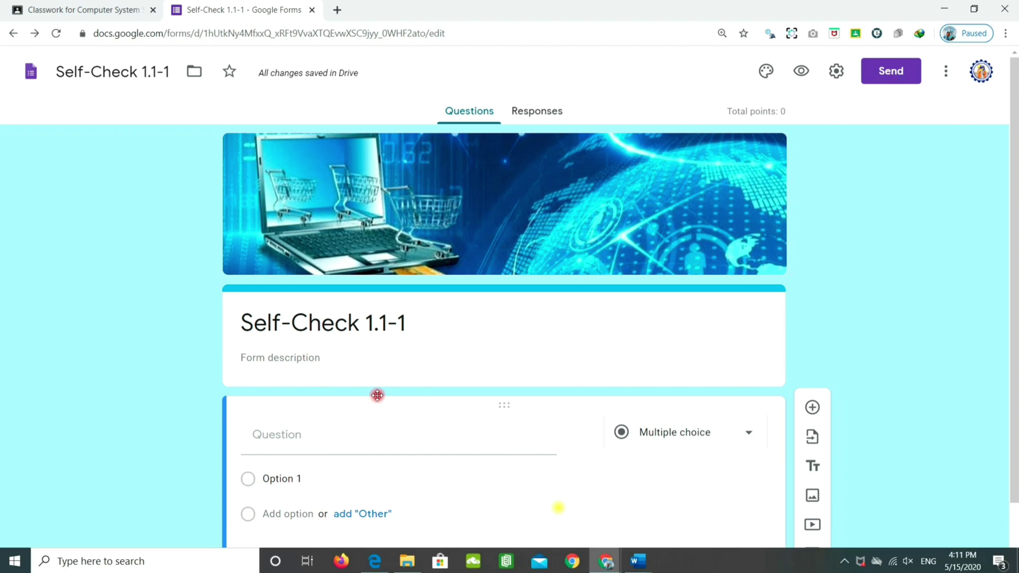
Paste the instructions as the form description, rewording its start to 'Type True ... field below'
left_click(324, 359)
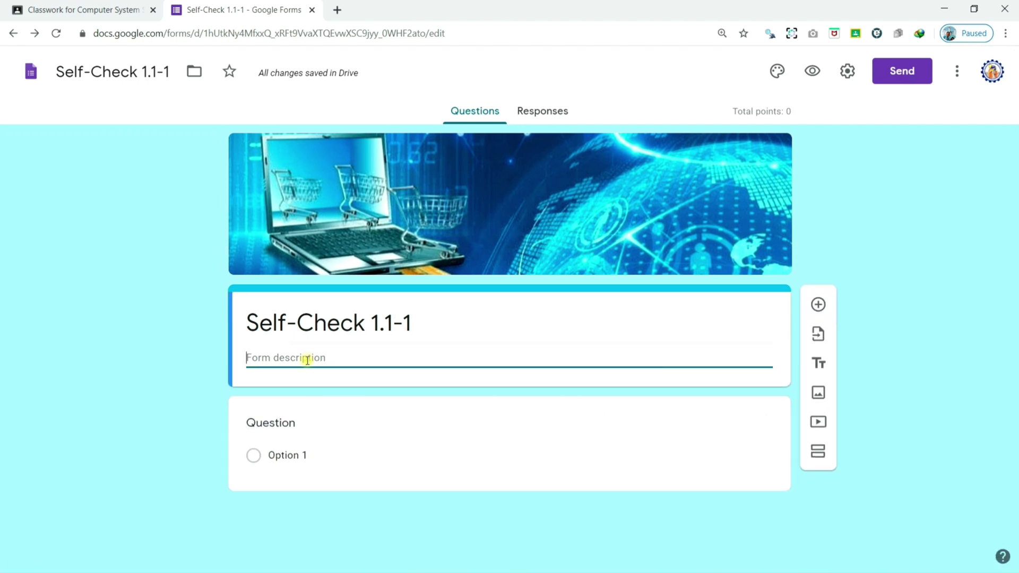
key("ctrl+v")
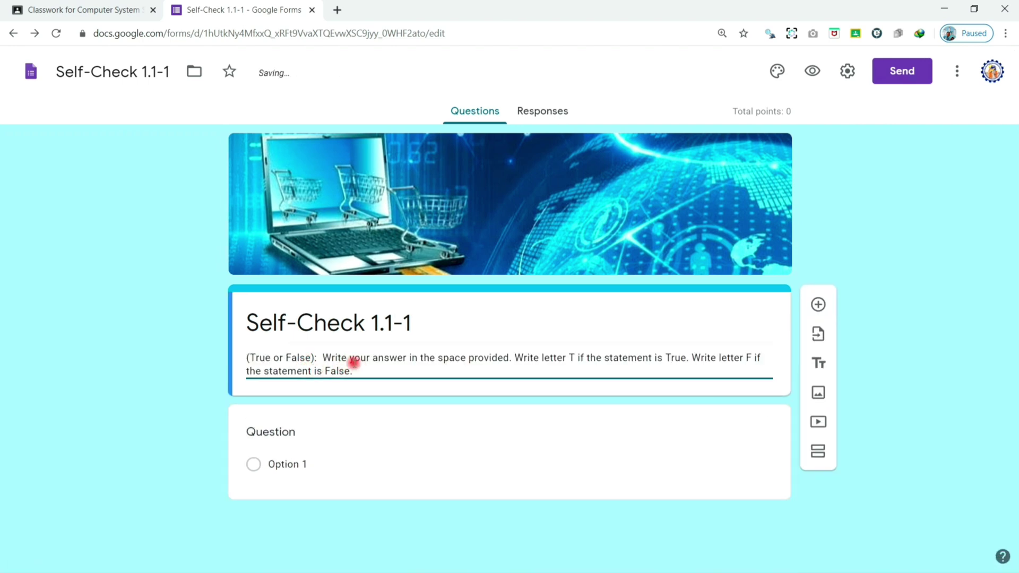
double_click(335, 357)
type("Type")
double_click(447, 357)
key("BackSpace")
type("textbox")
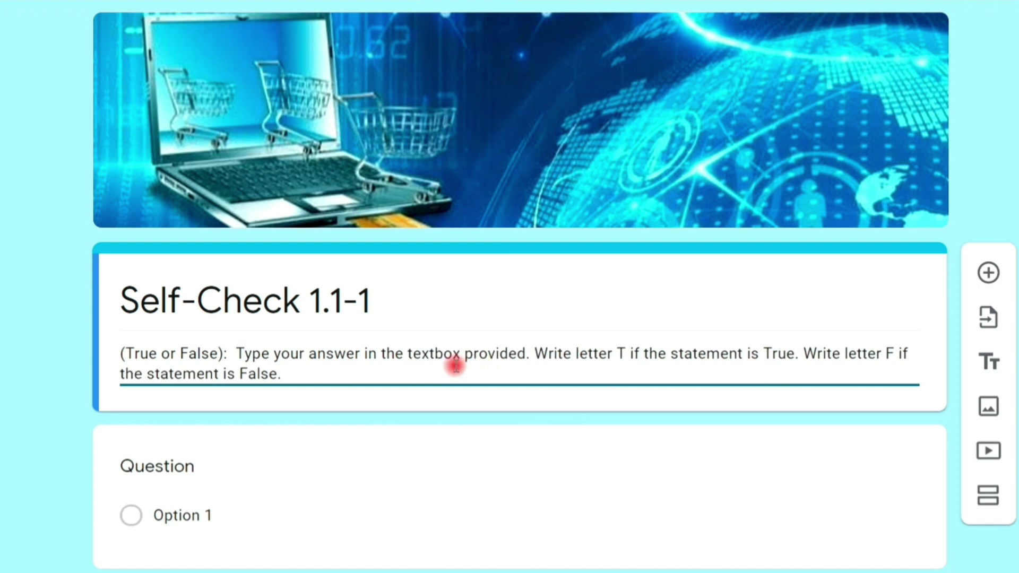
key("ctrl+BackSpace")
key("ctrl+Delete")
type("field below")
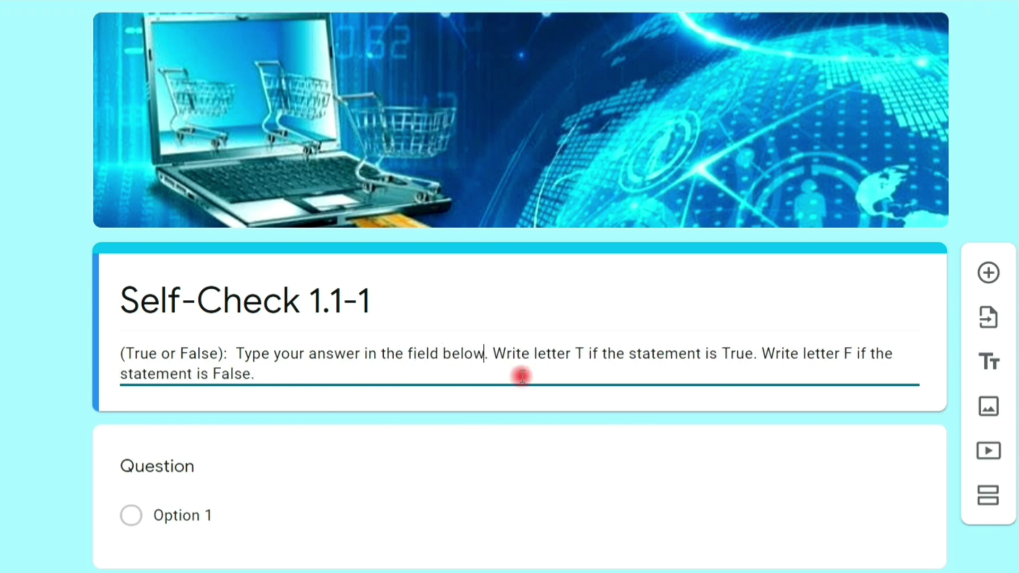
double_click(579, 354)
type("True")
Reword the rest to 'Type True ... and False if the statement is False.'
left_click(526, 383)
key("BackSpace")
key("BackSpace")
key("BackSpace")
key("BackSpace")
key("BackSpace")
type("Type")
left_click(605, 383)
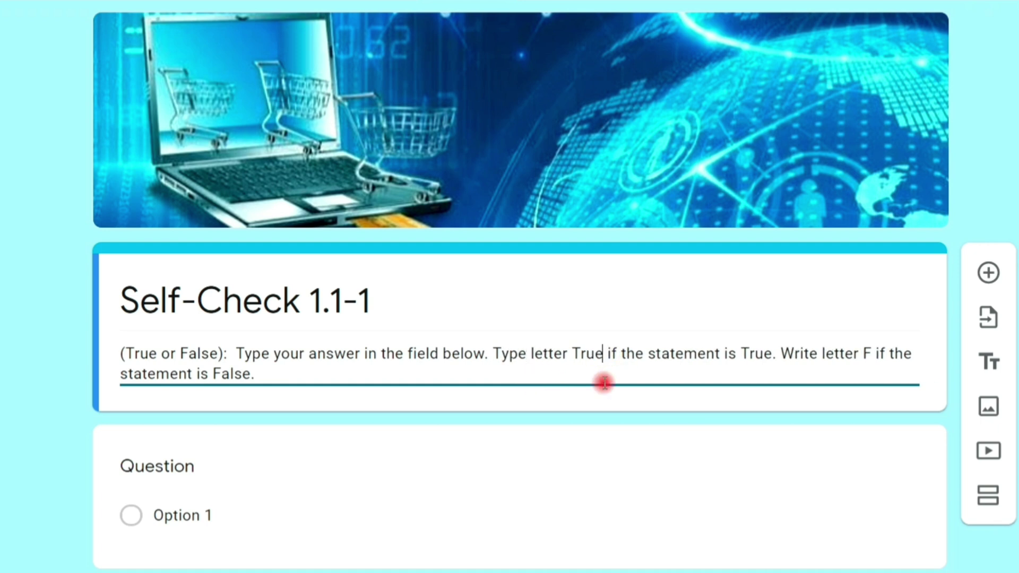
left_click(537, 380)
type("True")
left_click(601, 355)
key("BackSpace")
key("BackSpace")
key("BackSpace")
key("BackSpace")
key("BackSpace")
key("BackSpace")
key("BackSpace")
left_click(828, 354)
key("BackSpace")
key("BackSpace")
key("BackSpace")
key("BackSpace")
key("BackSpace")
key("BackSpace")
key("BackSpace")
key("BackSpace")
key("BackSpace")
key("BackSpace")
key("BackSpace")
key("BackSpace")
key("BackSpace")
key("BackSpace")
key("BackSpace")
key("BackSpace")
type("and False")
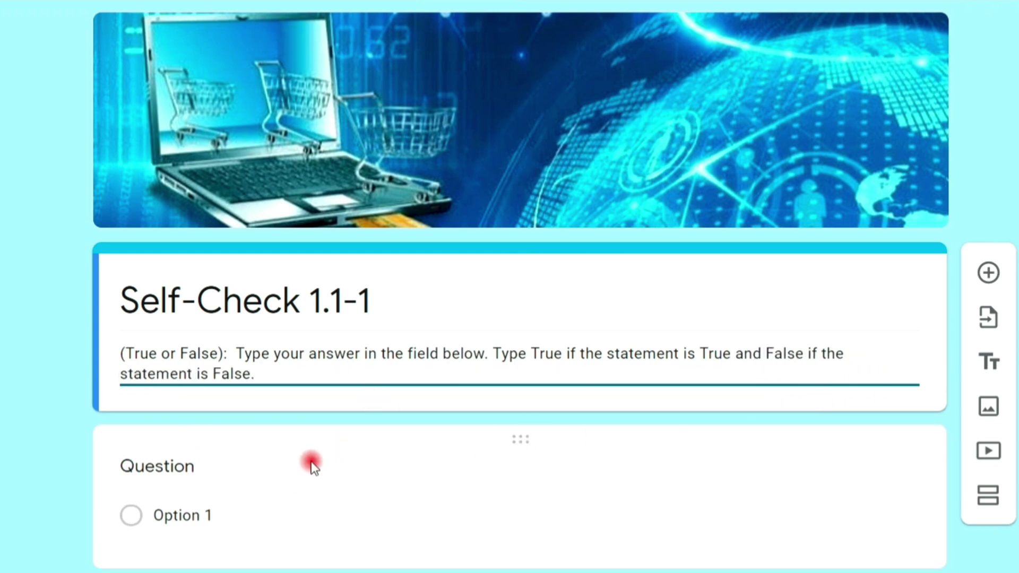
left_click(313, 464)
Title the first question 'Name:', make it a required Short answer, and add a new question
scroll(373, 439, "down", 2)
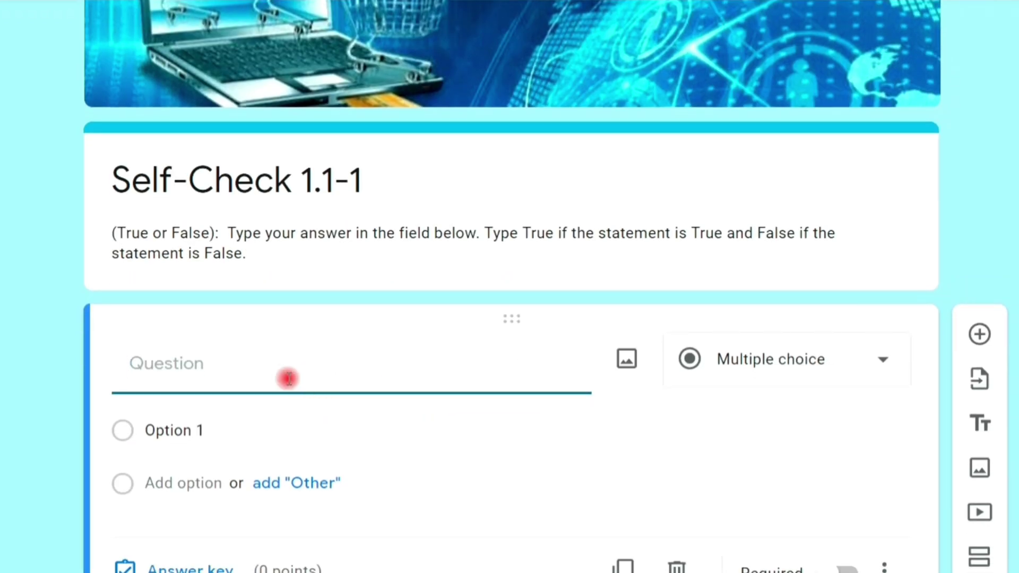
type("Na")
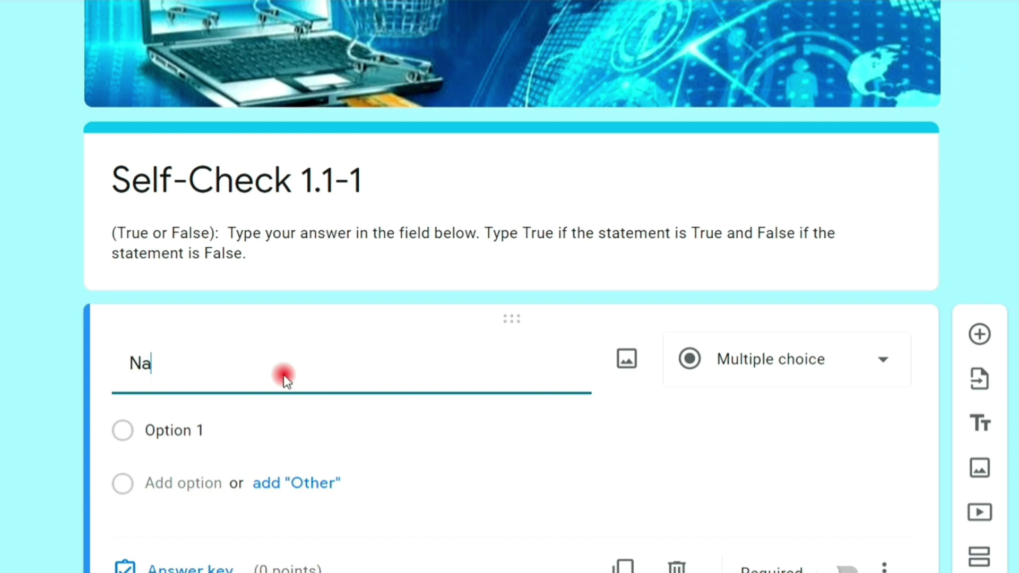
type("me:")
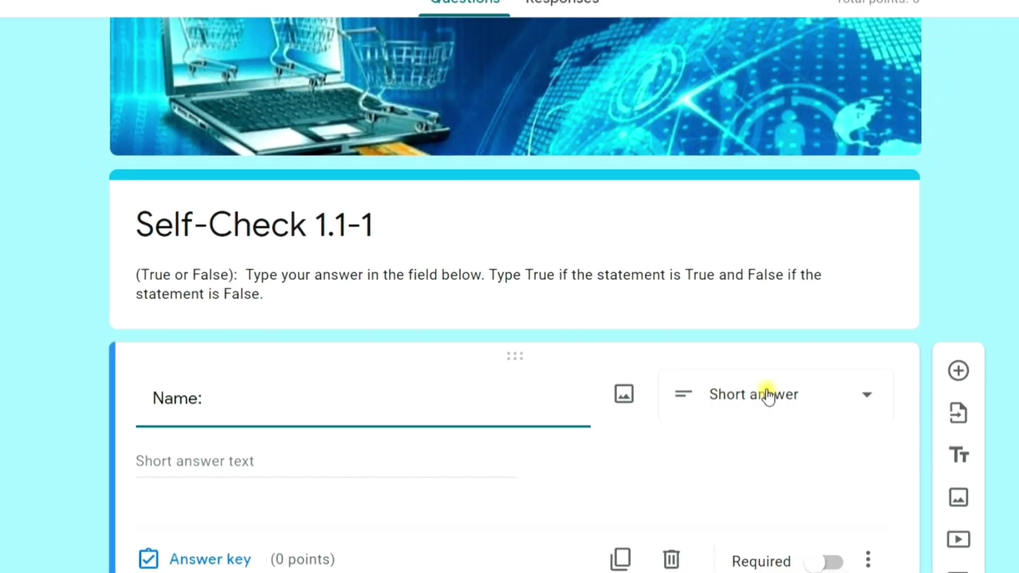
left_click(777, 398)
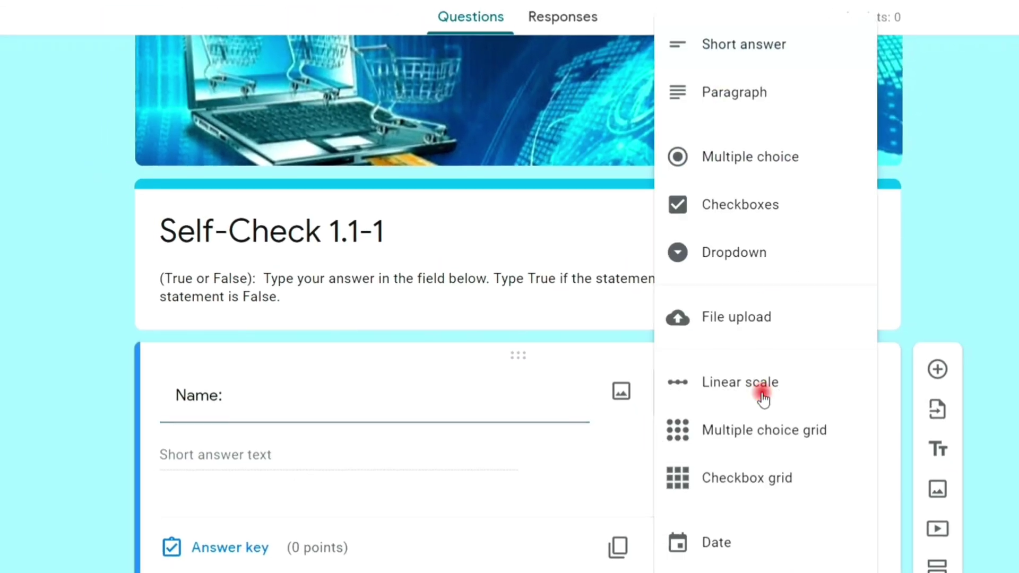
left_click(757, 45)
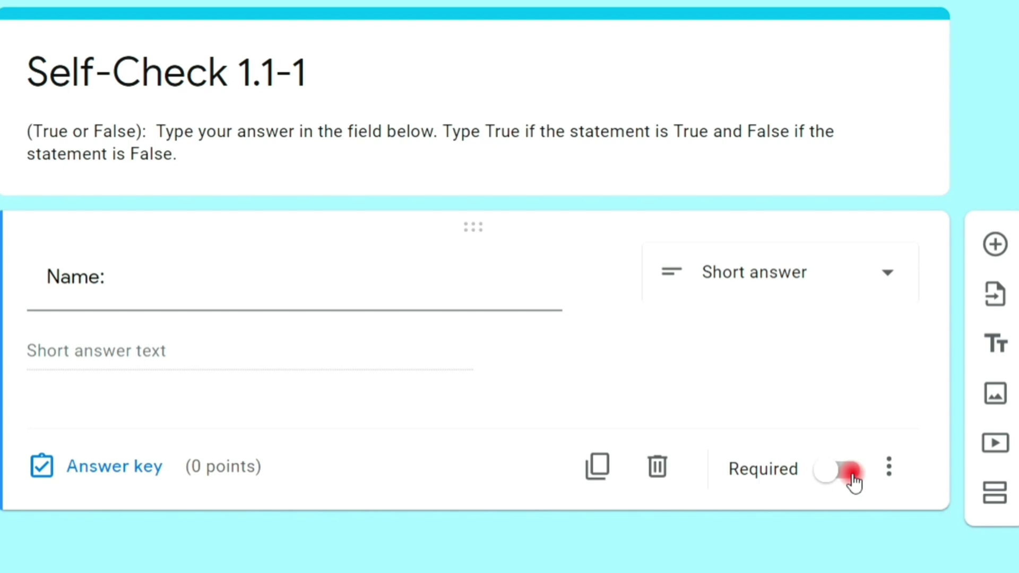
left_click(817, 551)
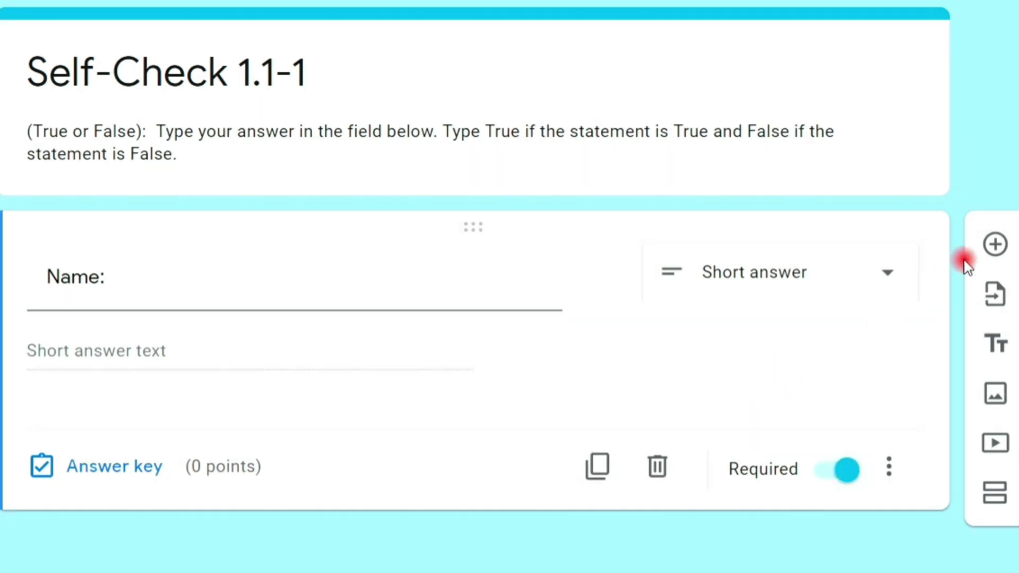
left_click(992, 246)
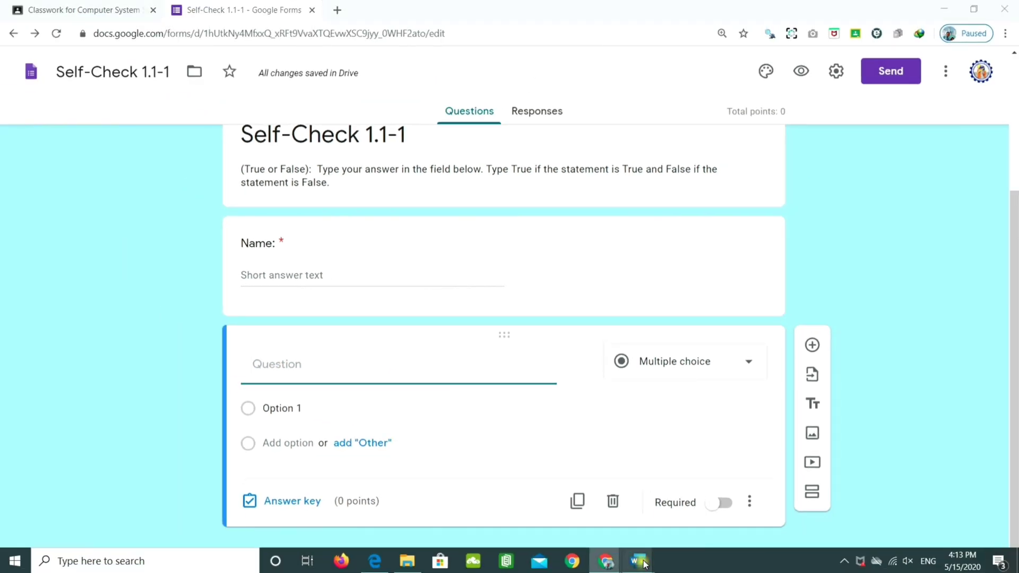
Copy item 1's jewelry-removal statement from Word and return to the new question's title
mouse_move(638, 561)
left_click(702, 517)
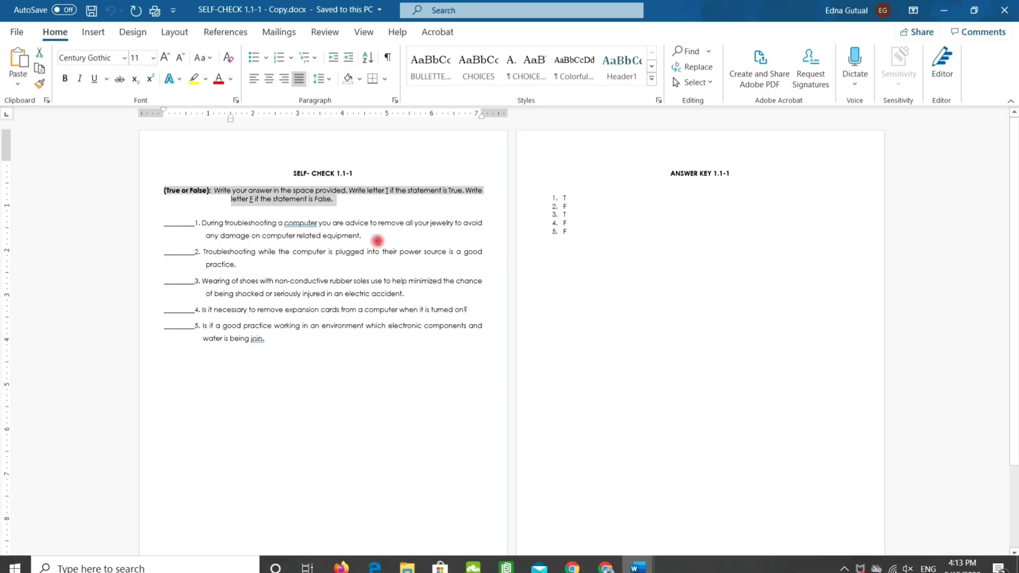
left_click_drag(371, 236, 217, 229)
key("ctrl+c")
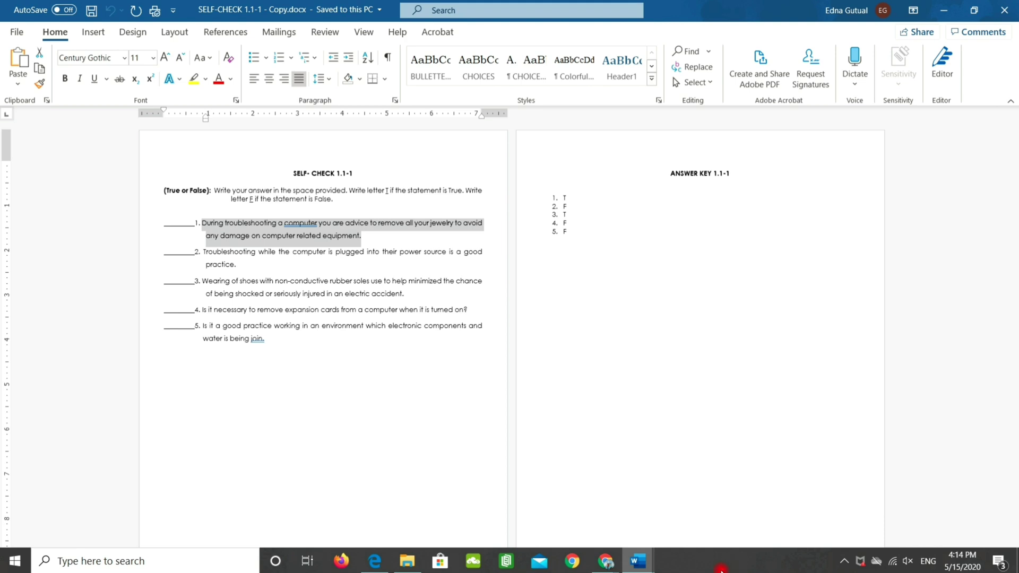
left_click(605, 561)
left_click(556, 533)
left_click(375, 373)
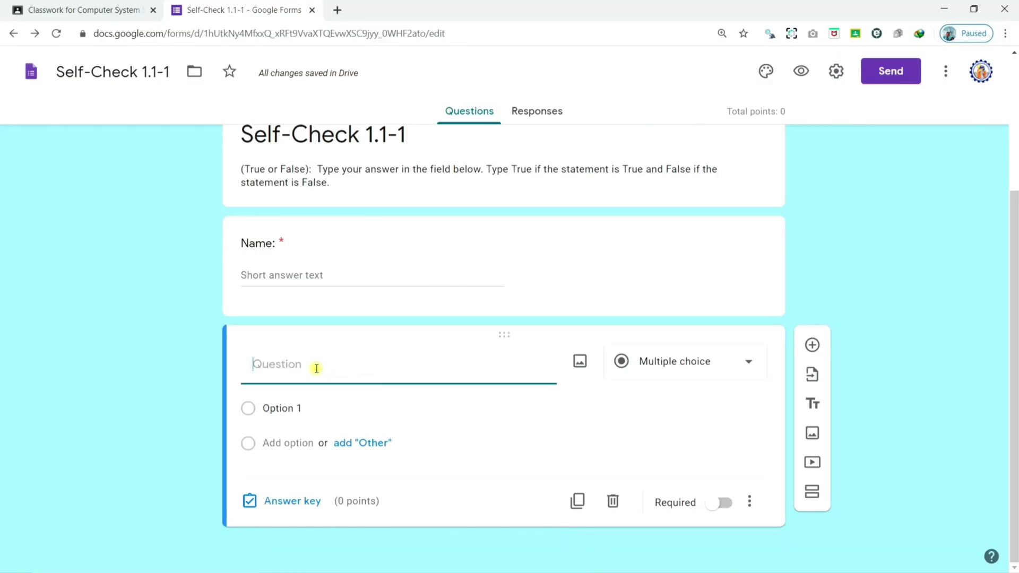
Paste the jewelry statement as the question title and make it a required Short answer
key("ctrl+v")
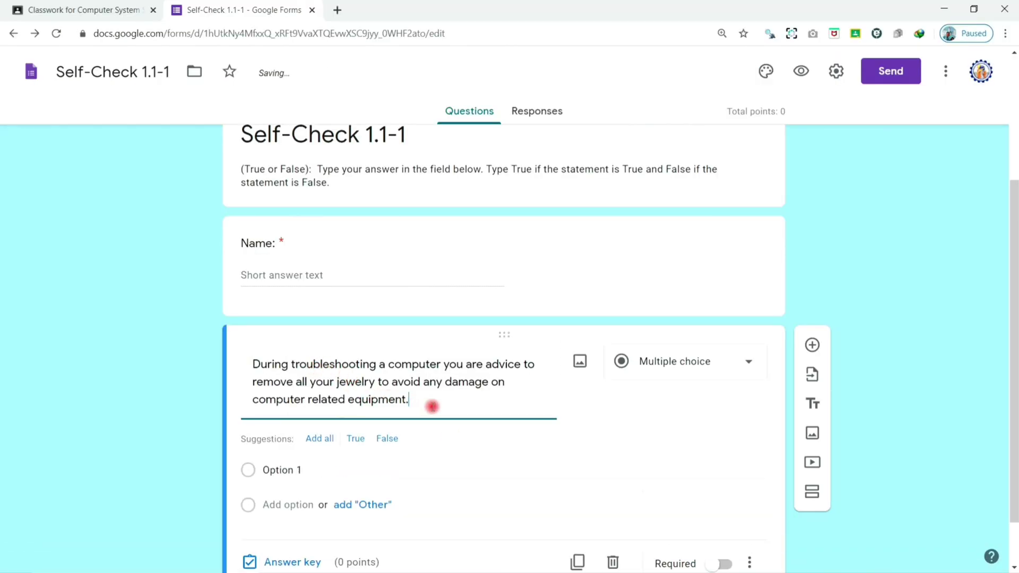
scroll(445, 408, "down", 1)
left_click(663, 307)
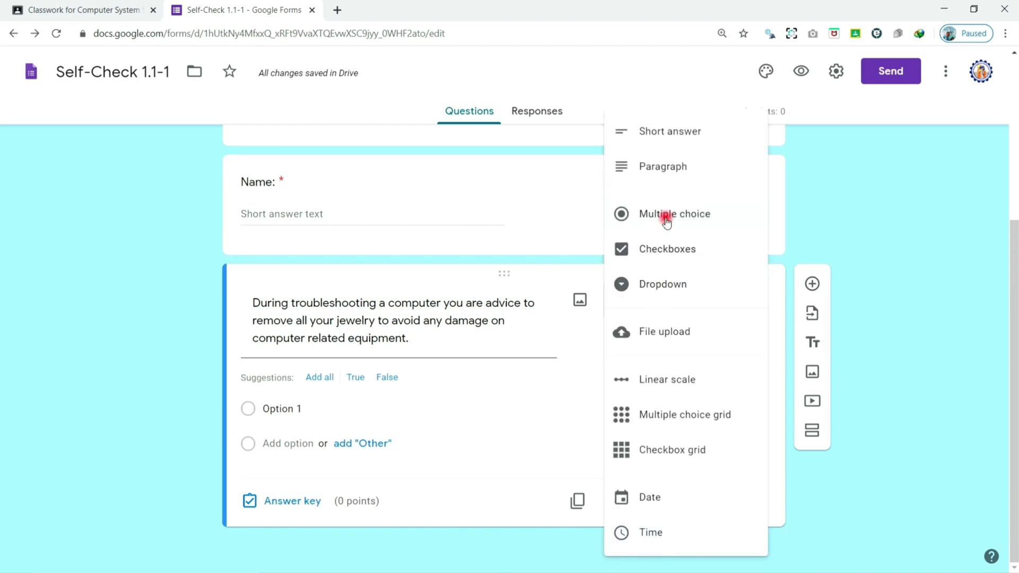
left_click(664, 140)
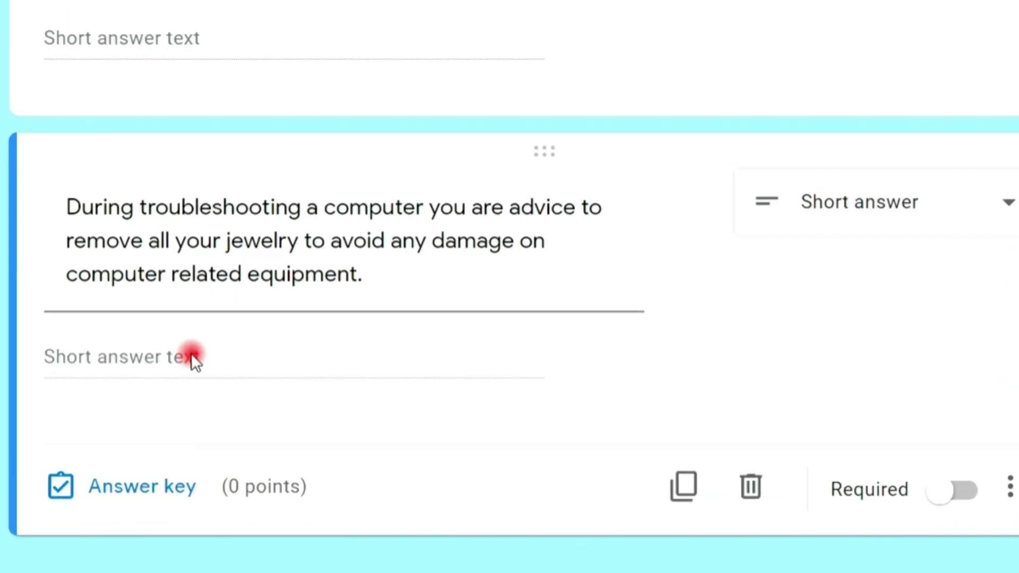
left_click(955, 490)
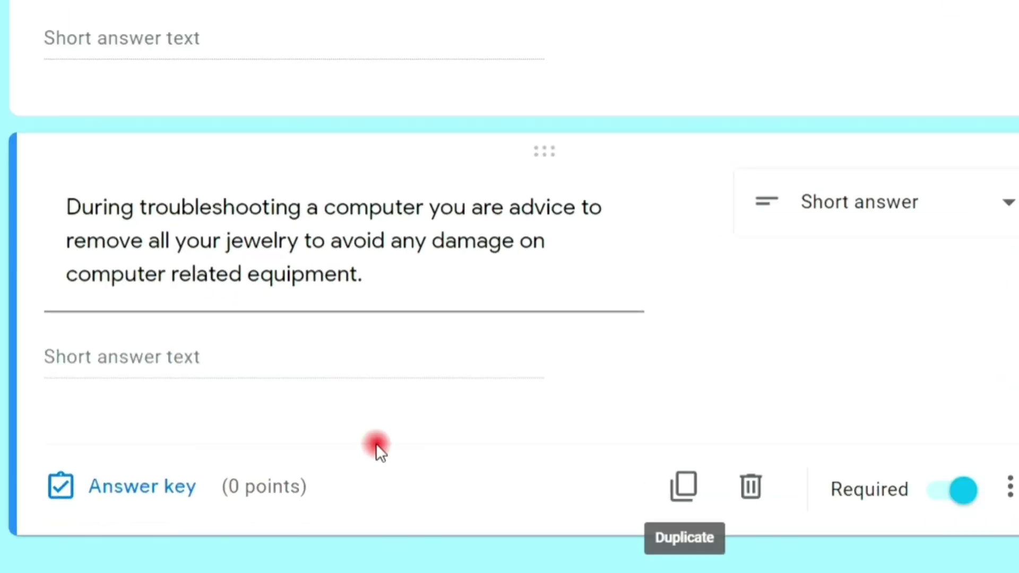
Give it a 1-point answer key accepting True, true and TRUE, then duplicate it
left_click(164, 480)
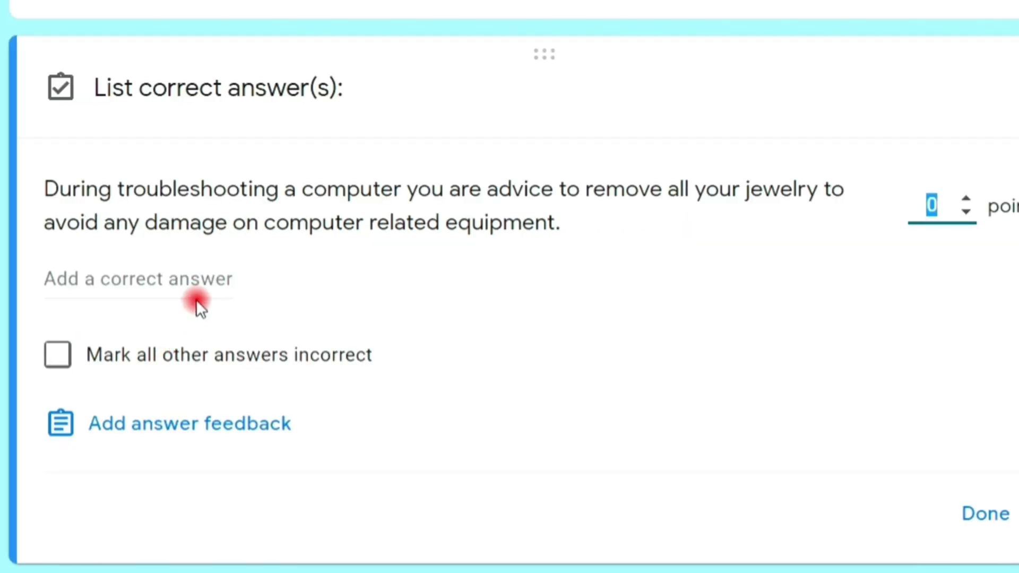
left_click(965, 198)
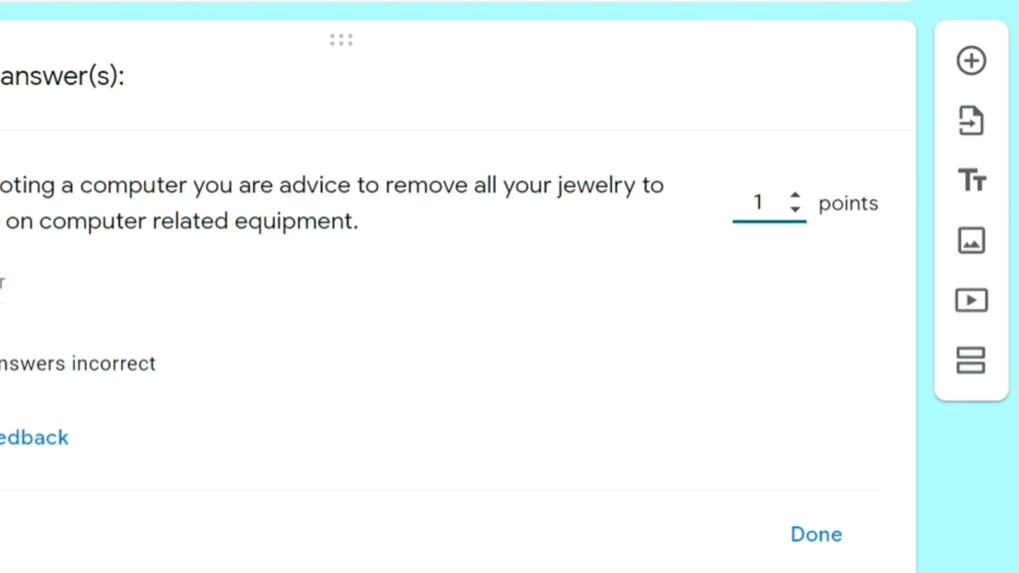
left_click_drag(49, 277, 182, 276)
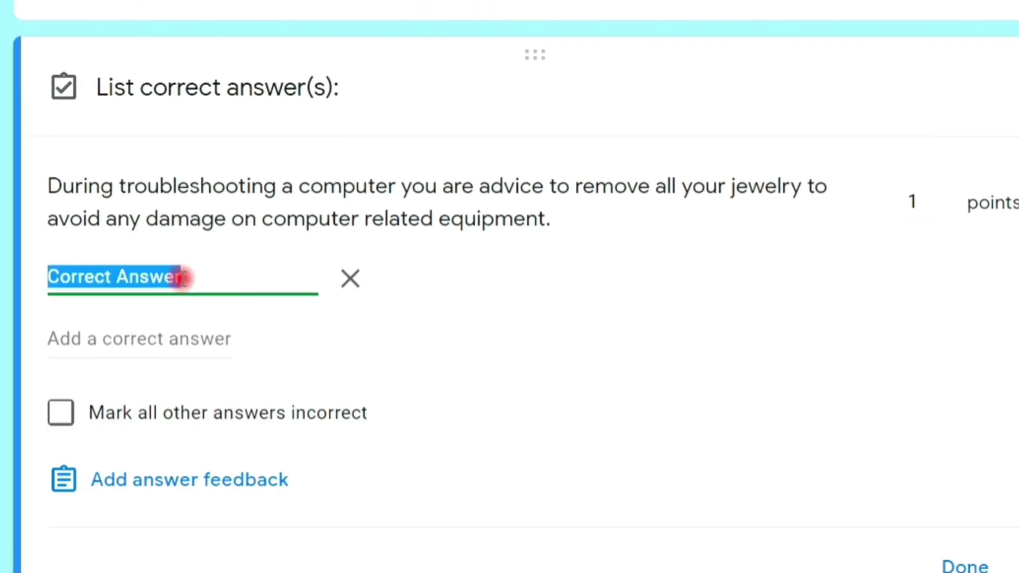
type("True")
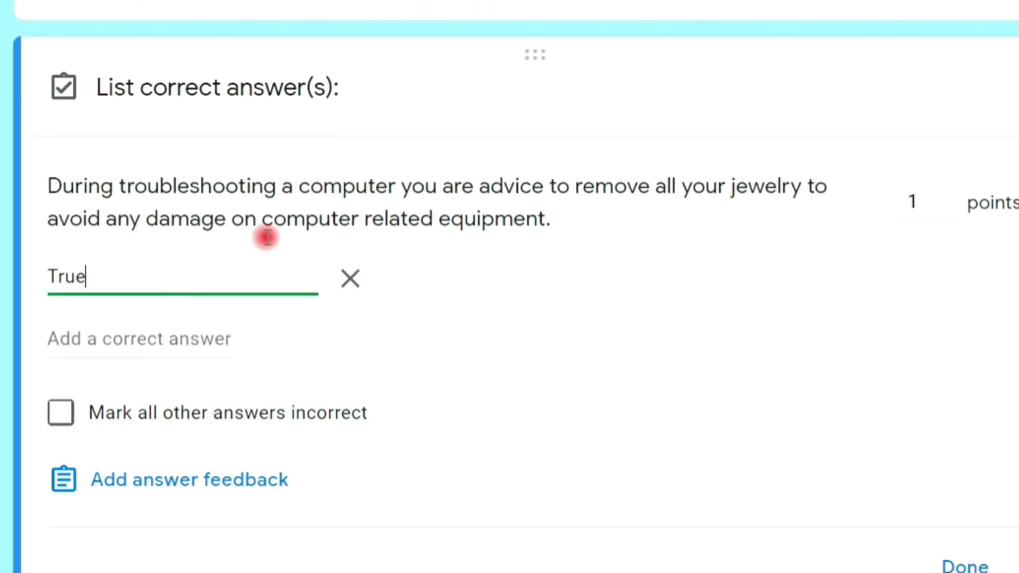
left_click(153, 338)
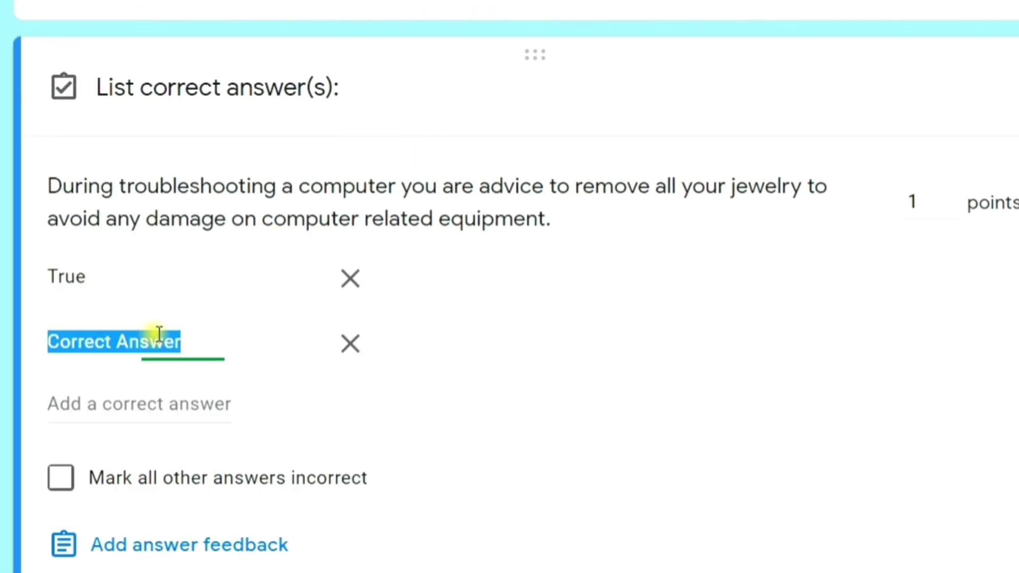
type("true")
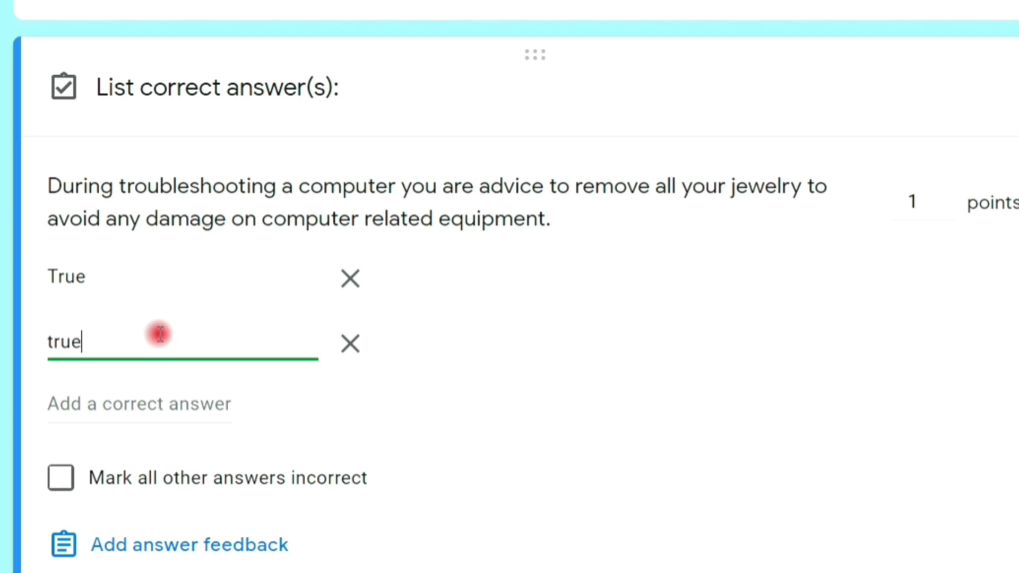
left_click(148, 404)
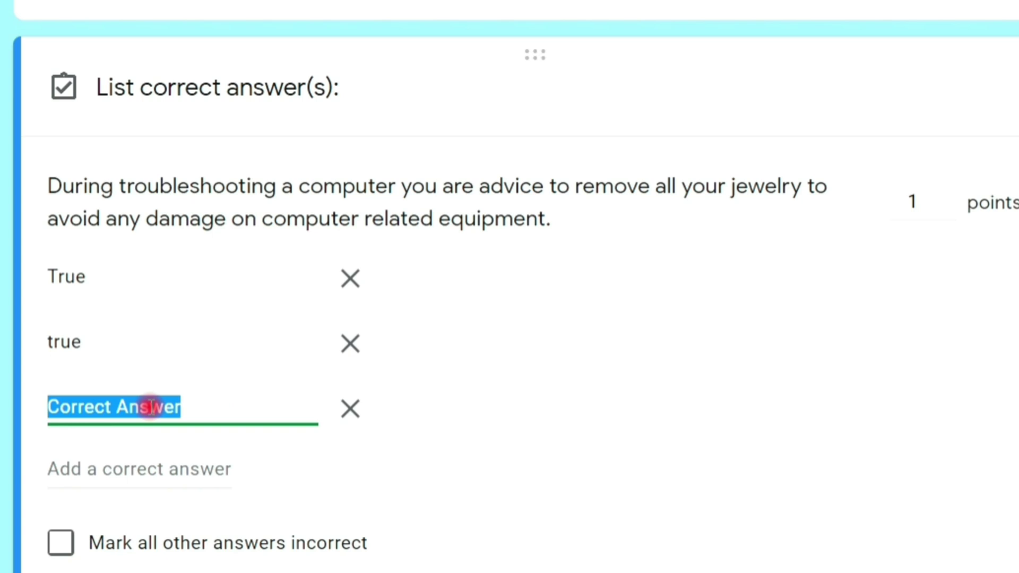
type("TRUE")
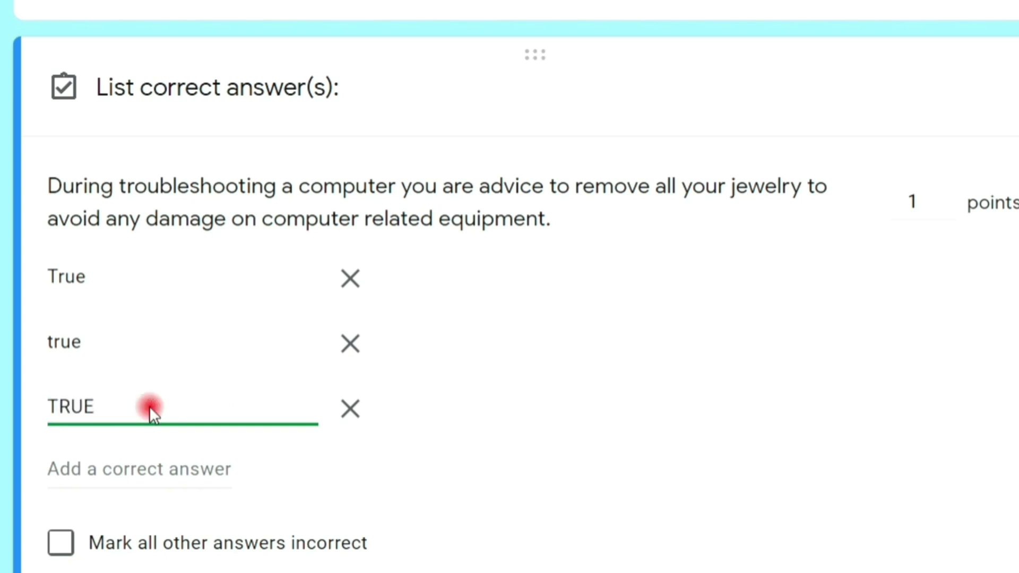
left_click(458, 463)
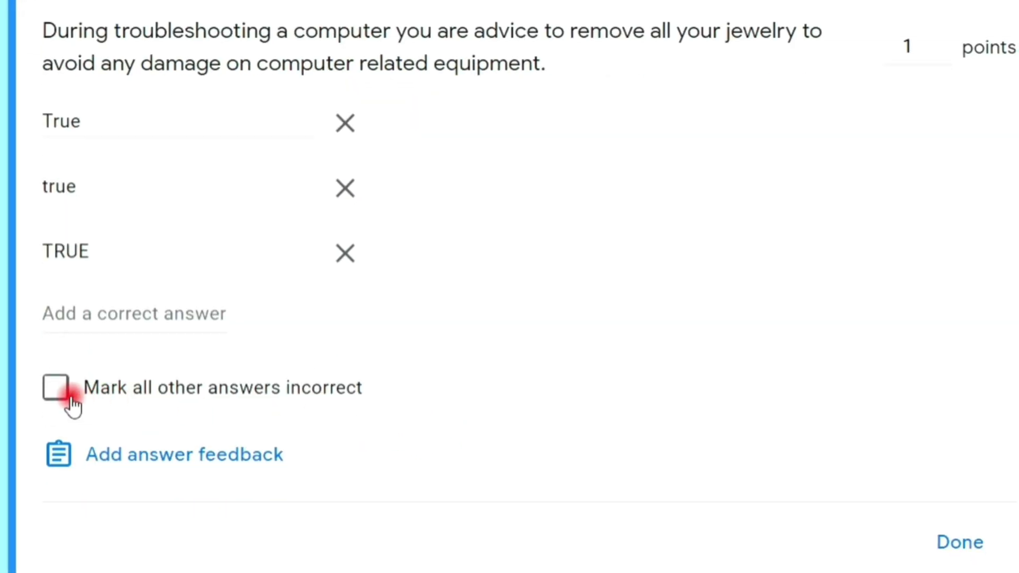
left_click(62, 394)
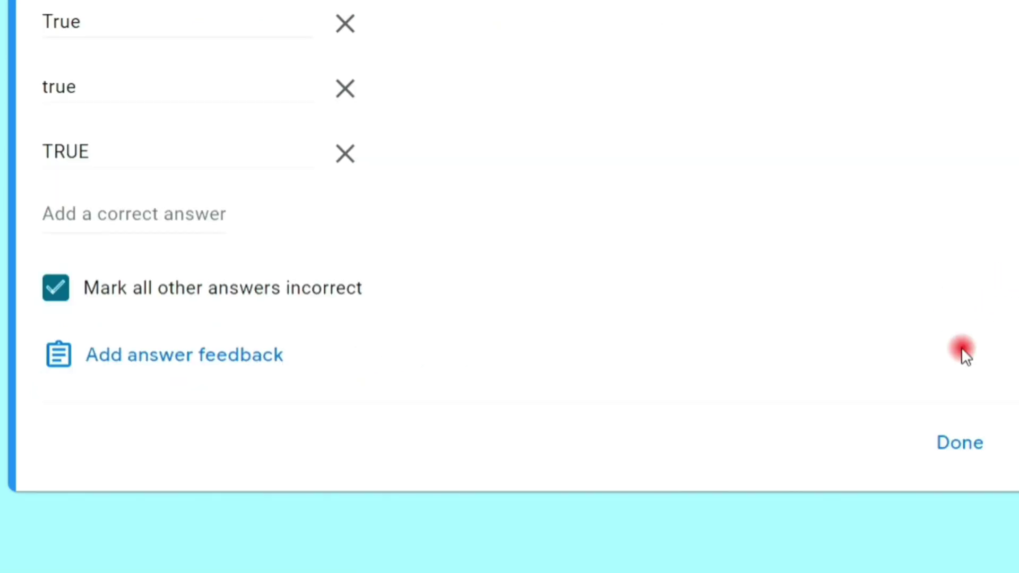
left_click(958, 441)
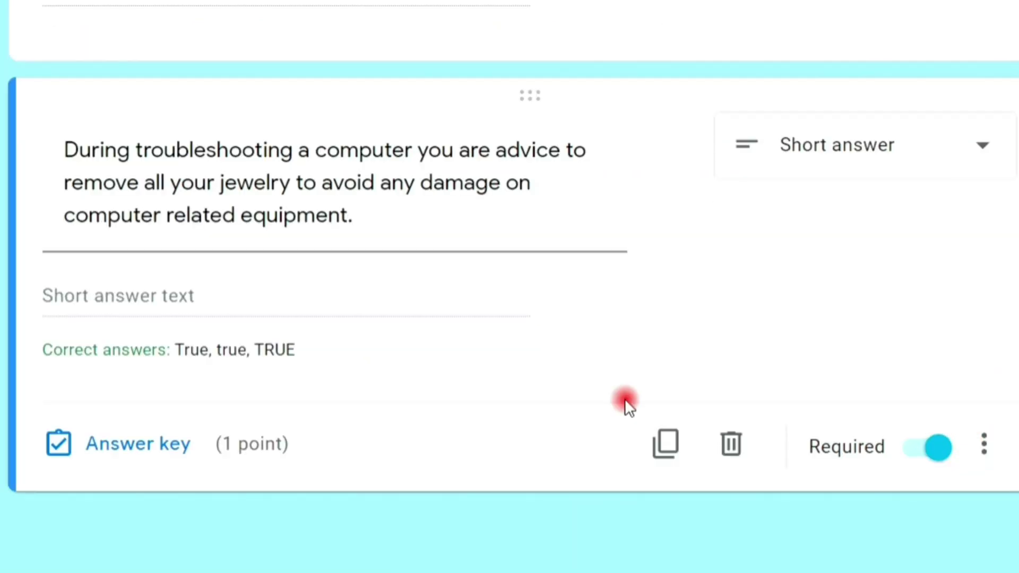
left_click(662, 457)
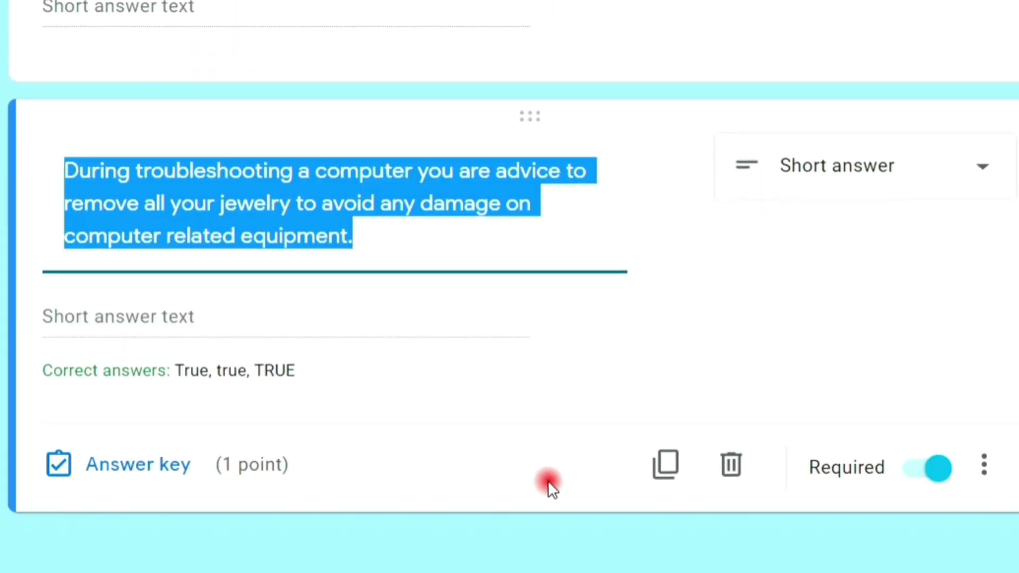
Replace the copied question's title with item 2's plugged-in troubleshooting statement from Word
left_click(780, 563)
left_click(713, 388)
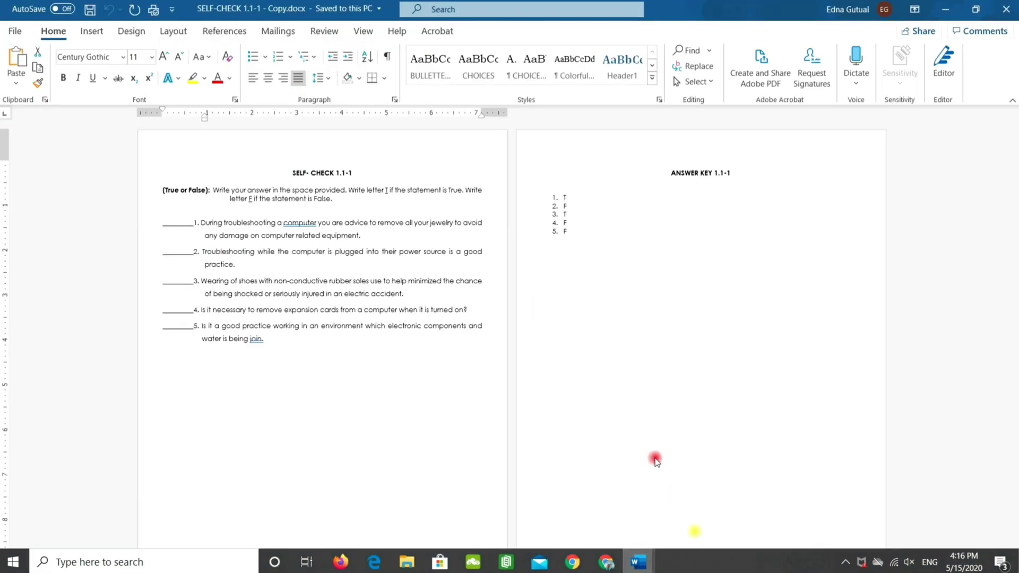
left_click_drag(217, 263, 203, 252)
right_click(207, 254)
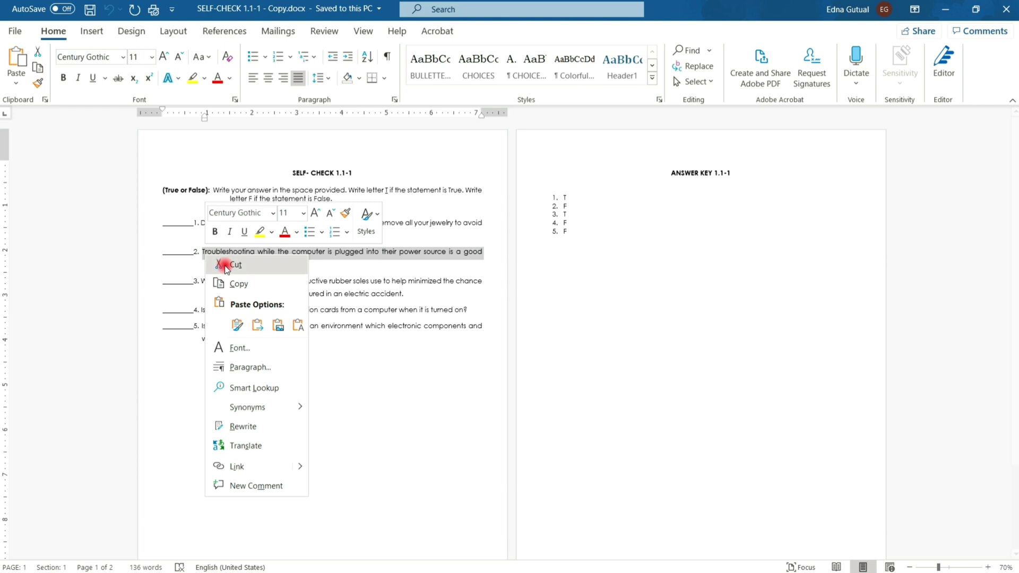
left_click(233, 276)
key("alt+Tab")
left_click(419, 425)
left_click_drag(418, 425, 257, 385)
key("ctrl+v")
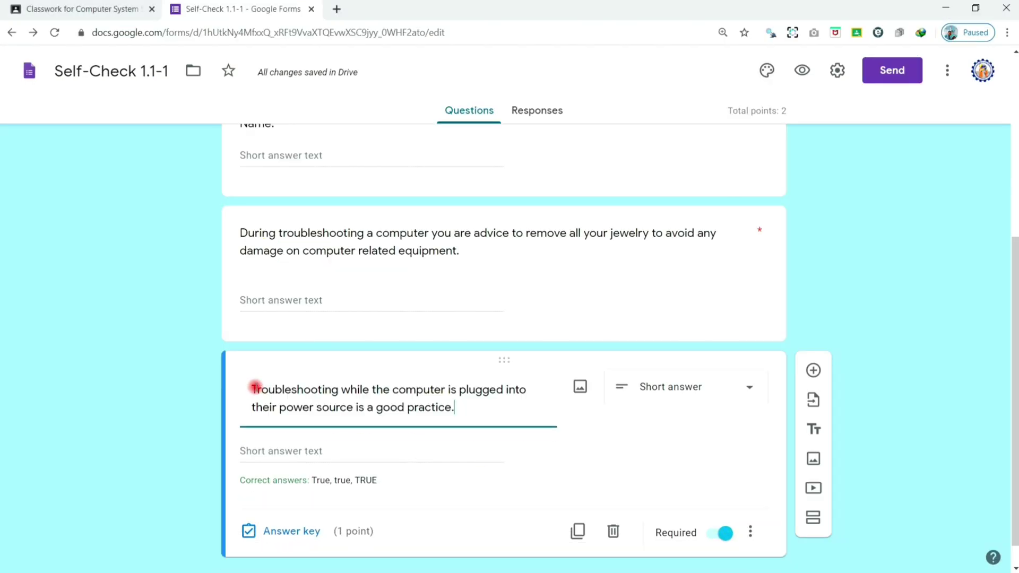
Change the answer key to False, false and FALSE, then duplicate the question
scroll(372, 451, "down", 1)
left_click(289, 501)
type("False")
double_click(282, 487)
type("fasle")
double_click(291, 522)
type("FALSE")
scroll(719, 232, "down", 3)
left_click(737, 499)
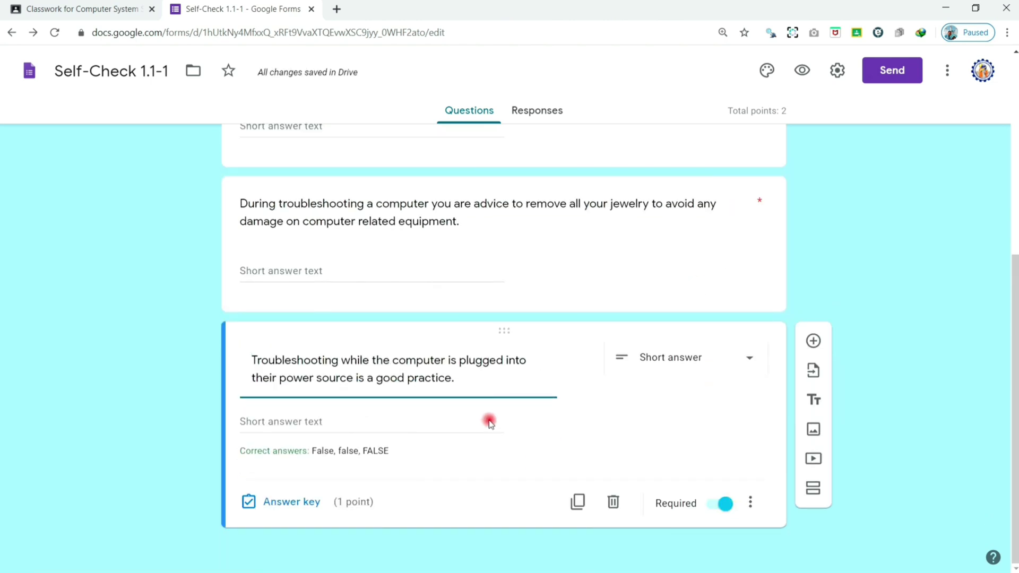
left_click(577, 501)
Replace the duplicate's title with item 3's rubber-soled shoes statement from Word
key("alt+Tab")
left_click_drag(405, 292, 197, 276)
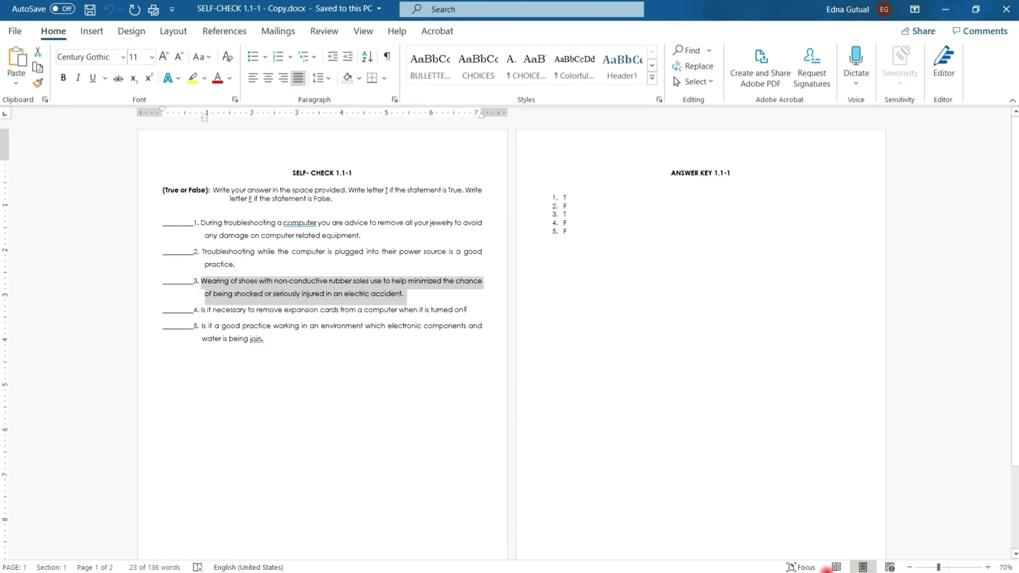
left_click(531, 520)
triple_click(352, 389)
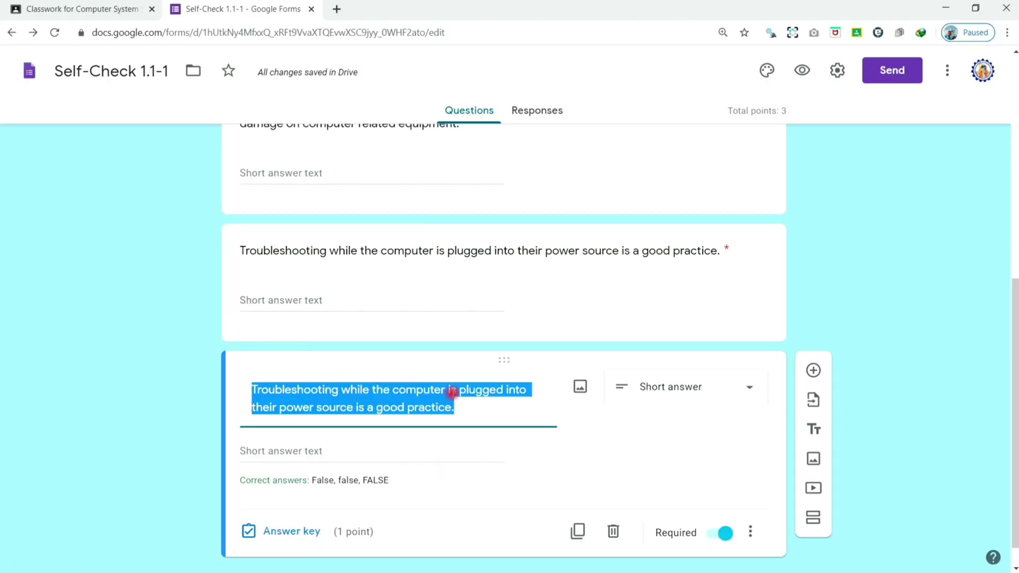
key("ctrl+v")
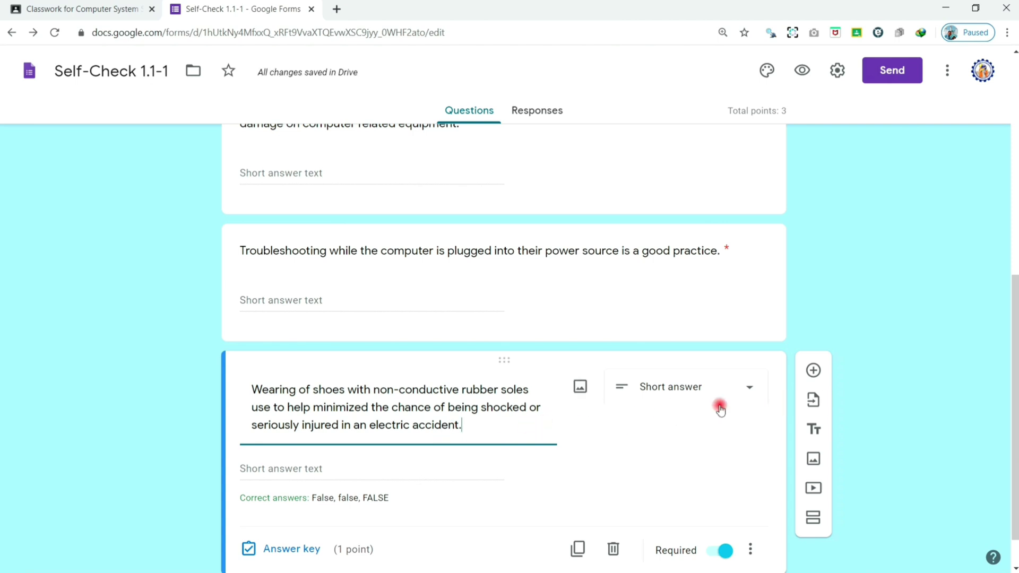
Make the rubber-soled shoes question Multiple choice with options True and False
left_click(681, 396)
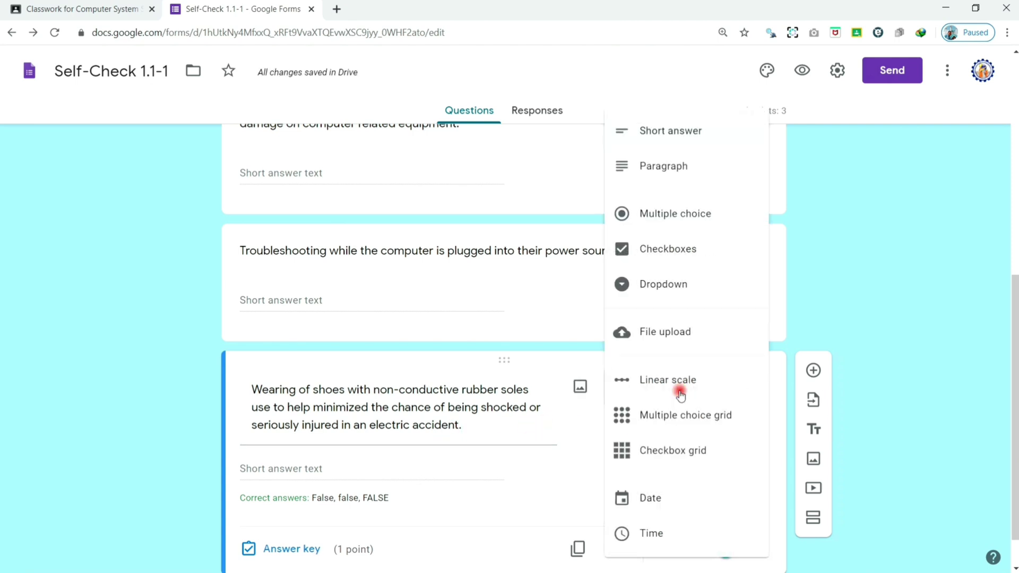
left_click(681, 223)
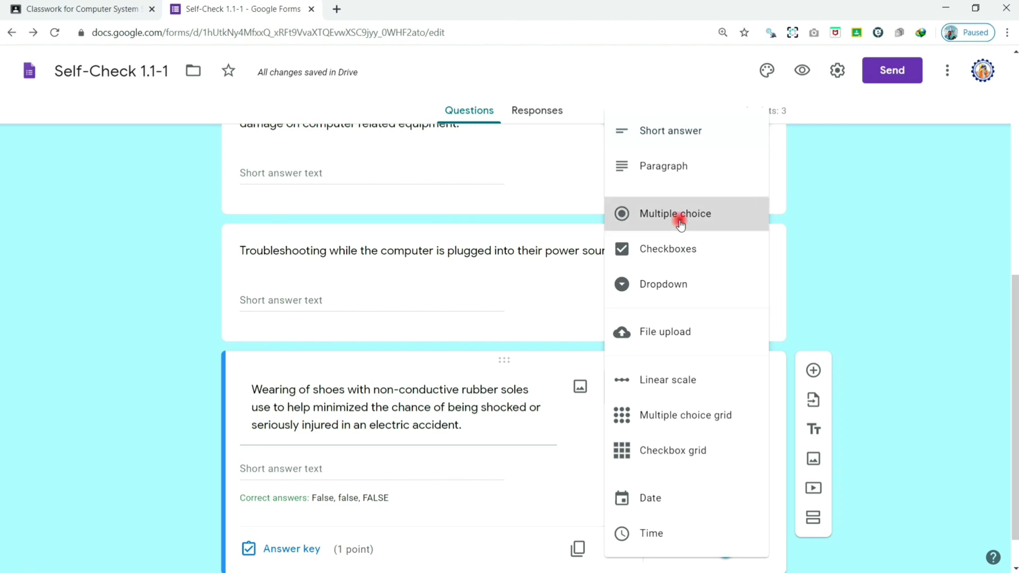
left_click(681, 223)
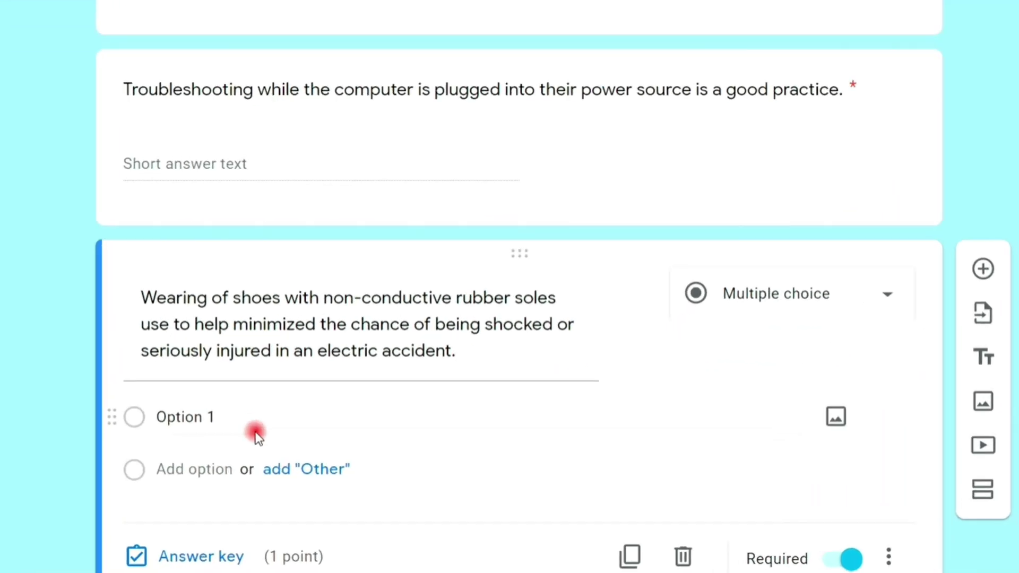
left_click(246, 424)
type("T")
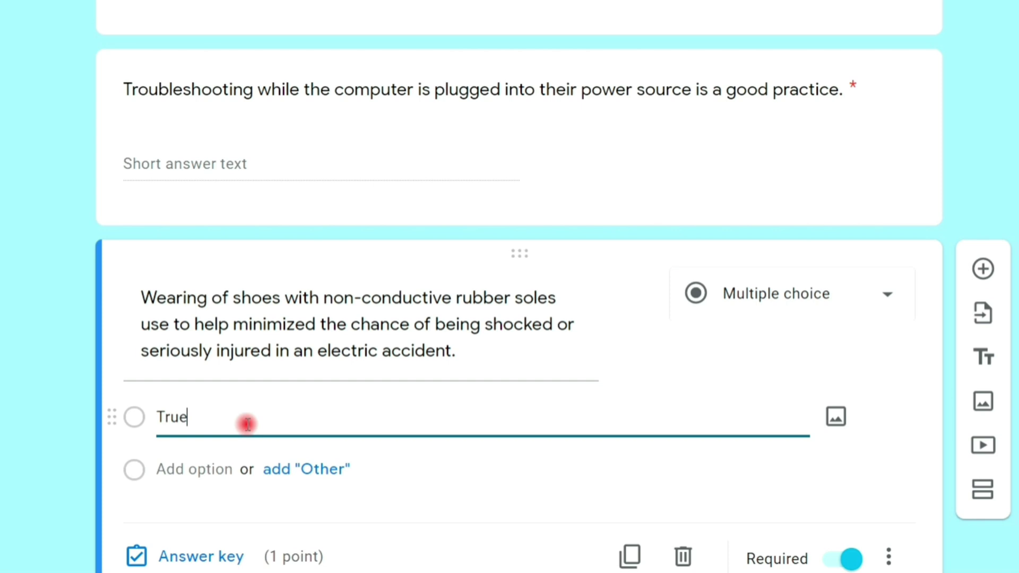
type("rue")
left_click(215, 498)
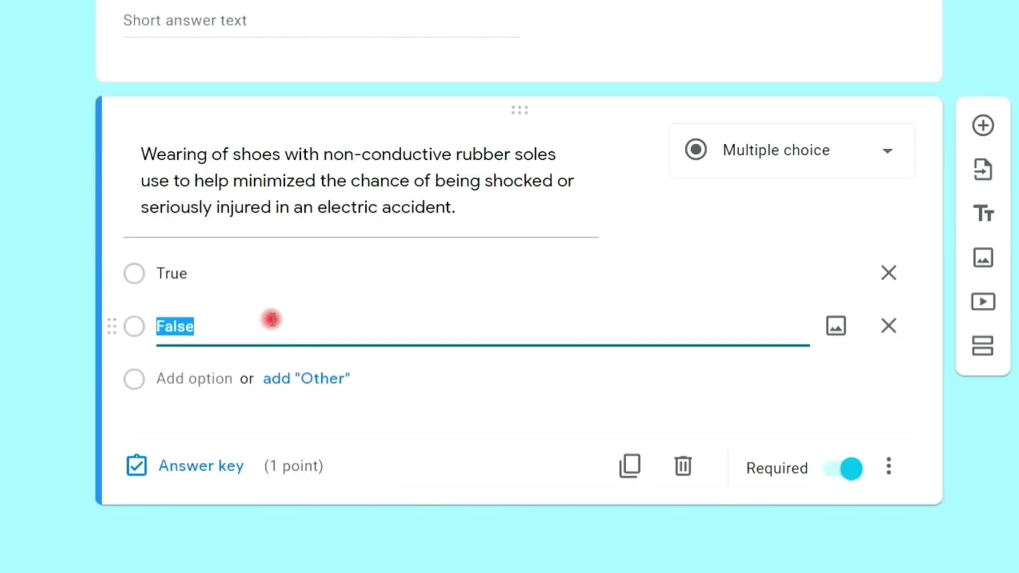
Mark True as the correct answer in the answer key, then duplicate the question
left_click(215, 480)
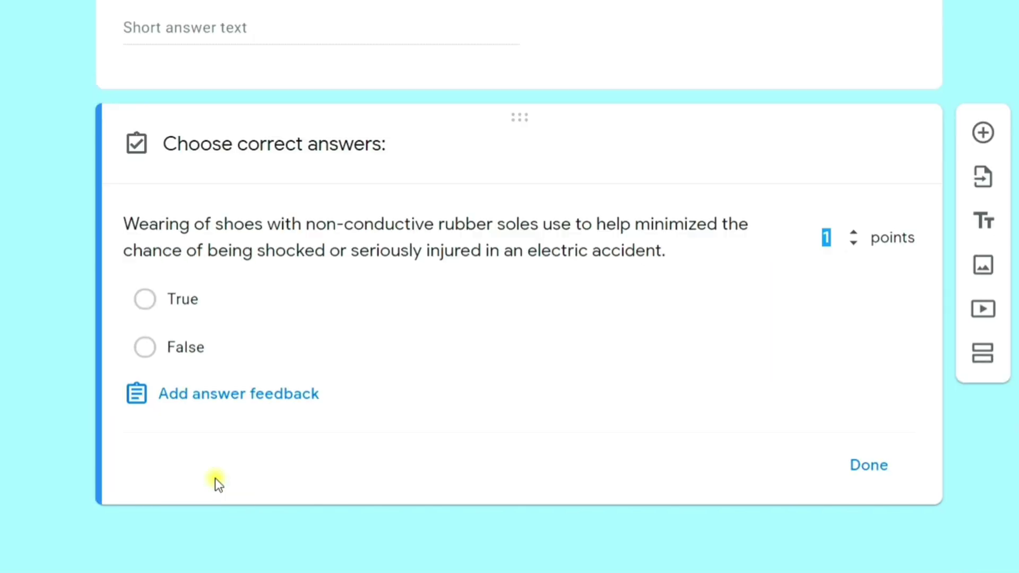
left_click(142, 296)
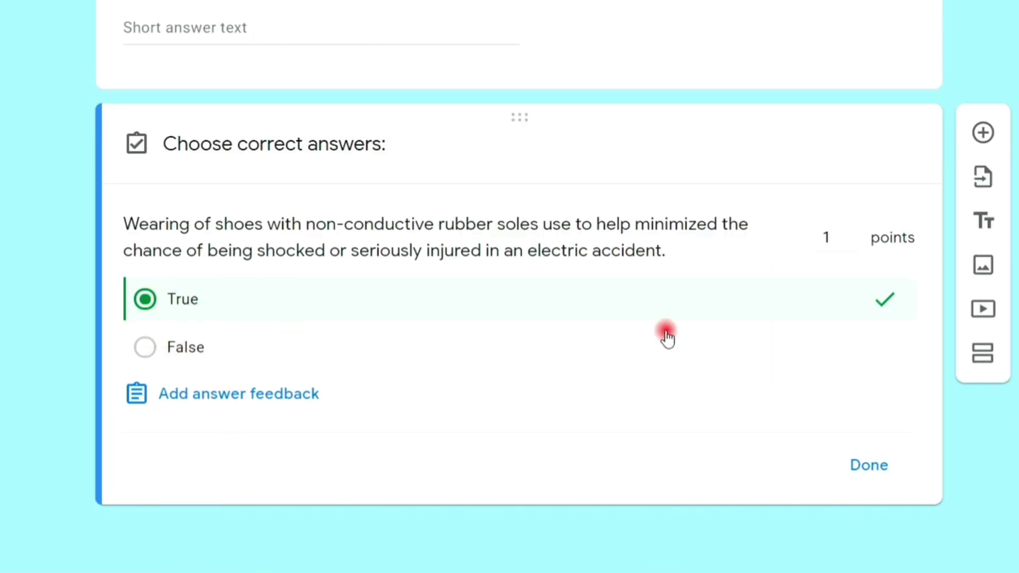
left_click(877, 484)
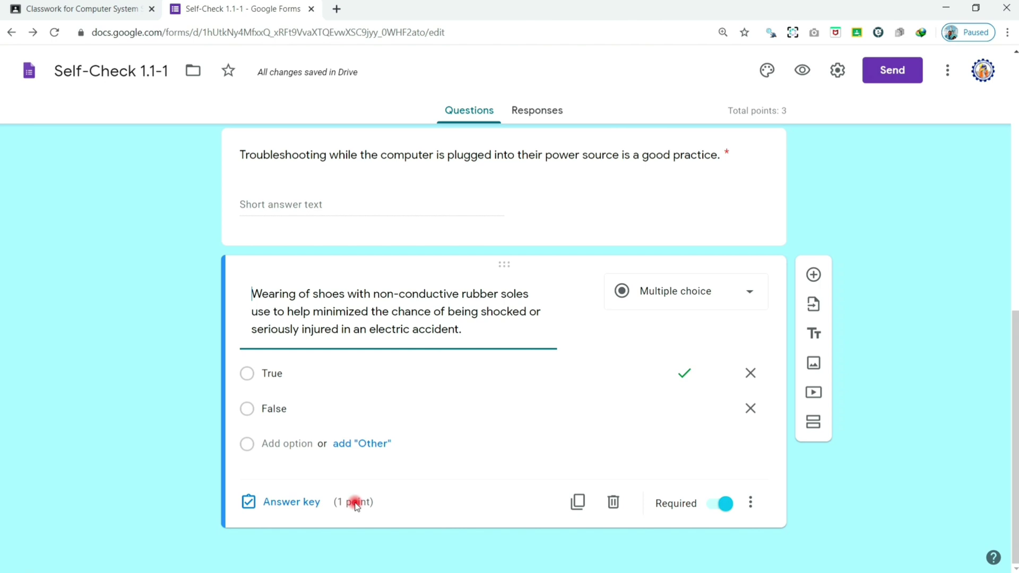
left_click(580, 502)
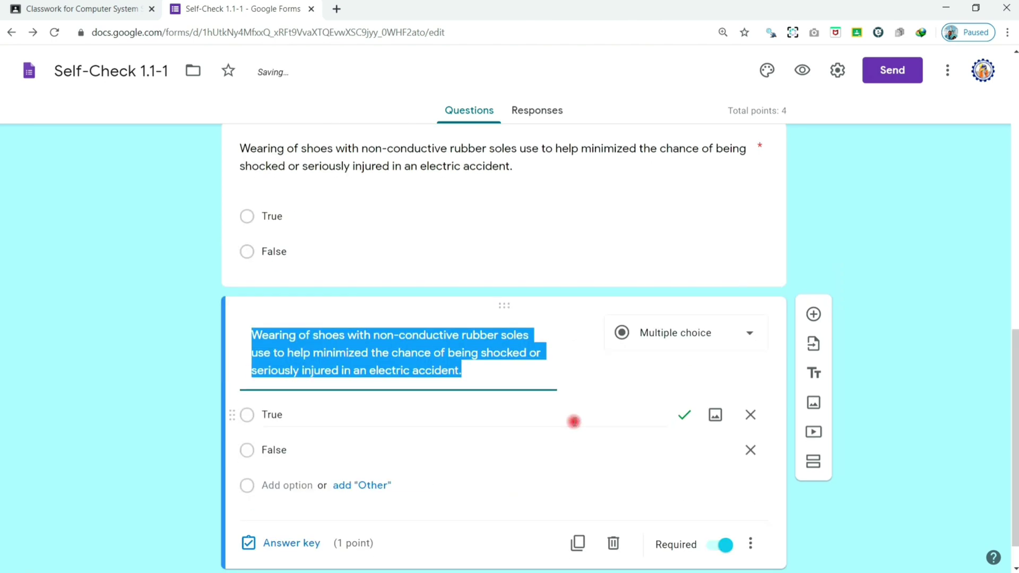
Paste item 4's expansion-cards statement as the title, mark False correct, and duplicate it
left_click(642, 494)
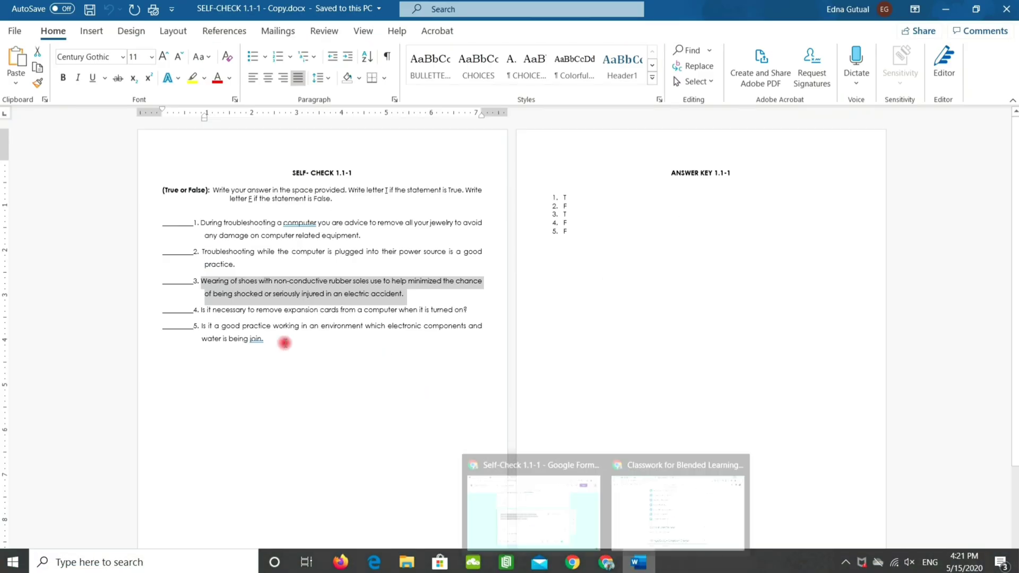
left_click_drag(470, 309, 210, 310)
key("ctrl+c")
mouse_move(608, 568)
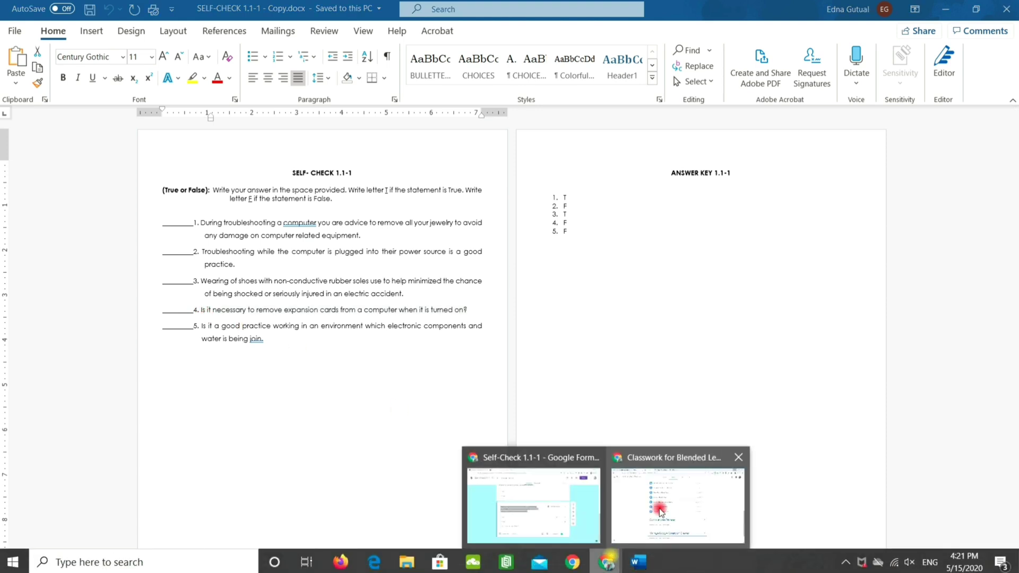
left_click(536, 509)
key("ctrl+v")
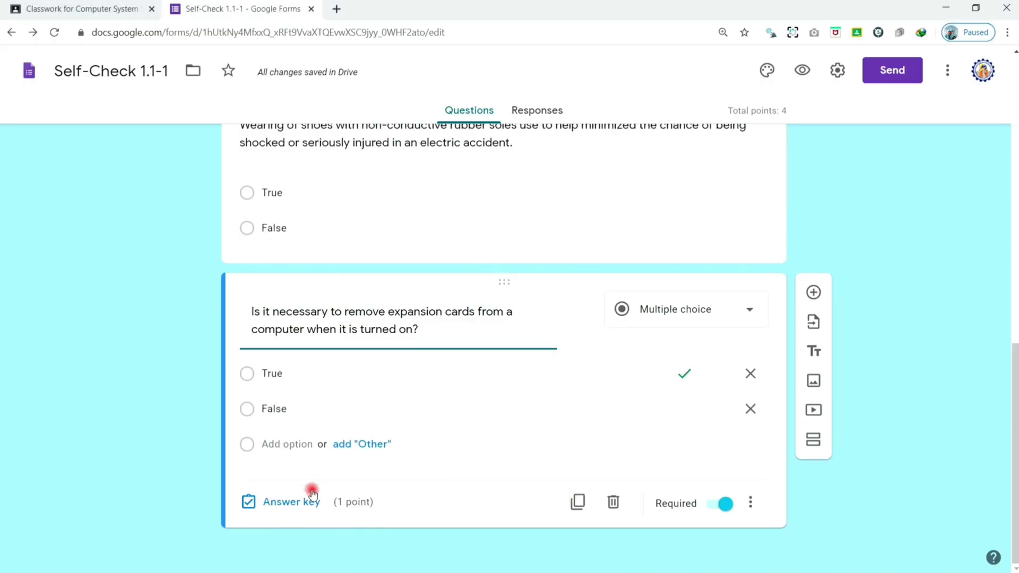
left_click(312, 494)
left_click(287, 423)
left_click(729, 503)
left_click(577, 502)
Paste item 5's electronics-and-water statement as the duplicate's title, keeping False as correct
key("alt+Tab")
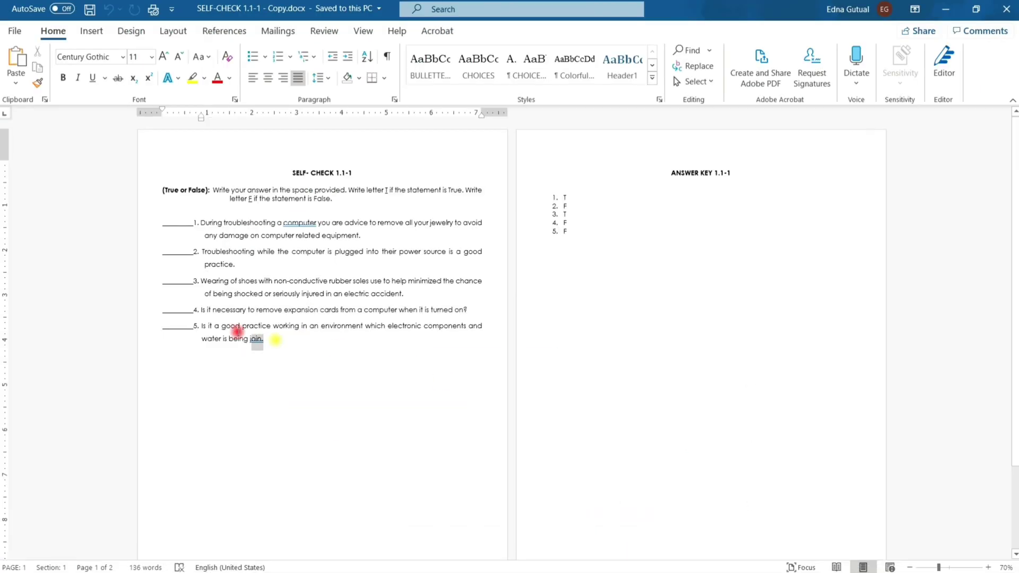
triple_click(259, 342)
key("alt+Tab")
triple_click(418, 339)
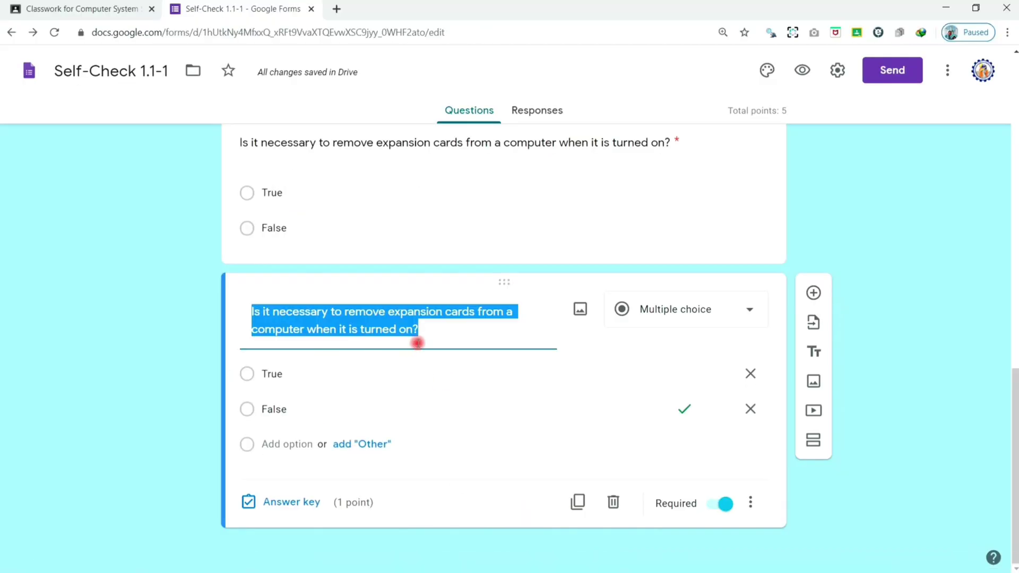
key("ctrl+v")
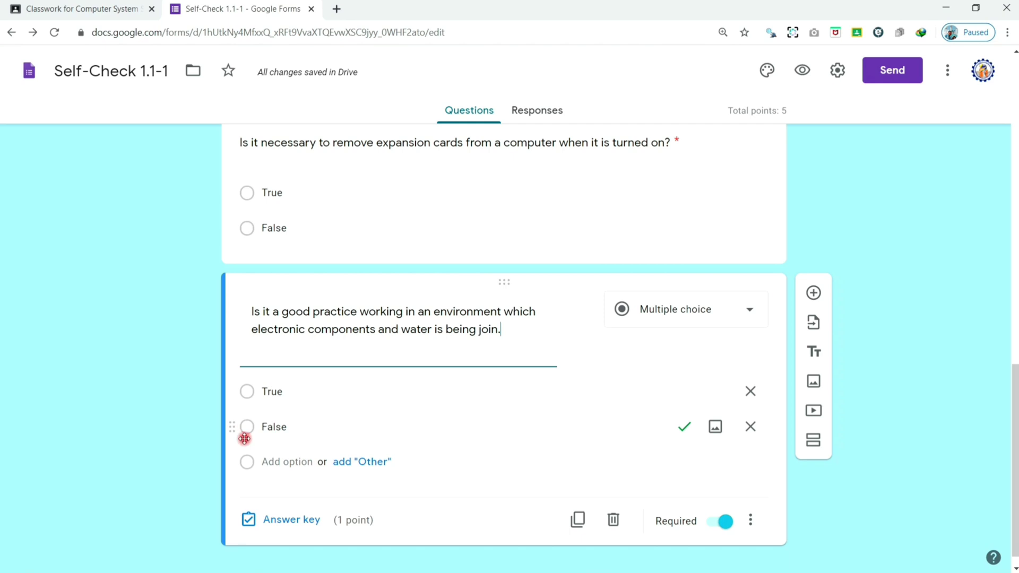
left_click(281, 504)
left_click(736, 514)
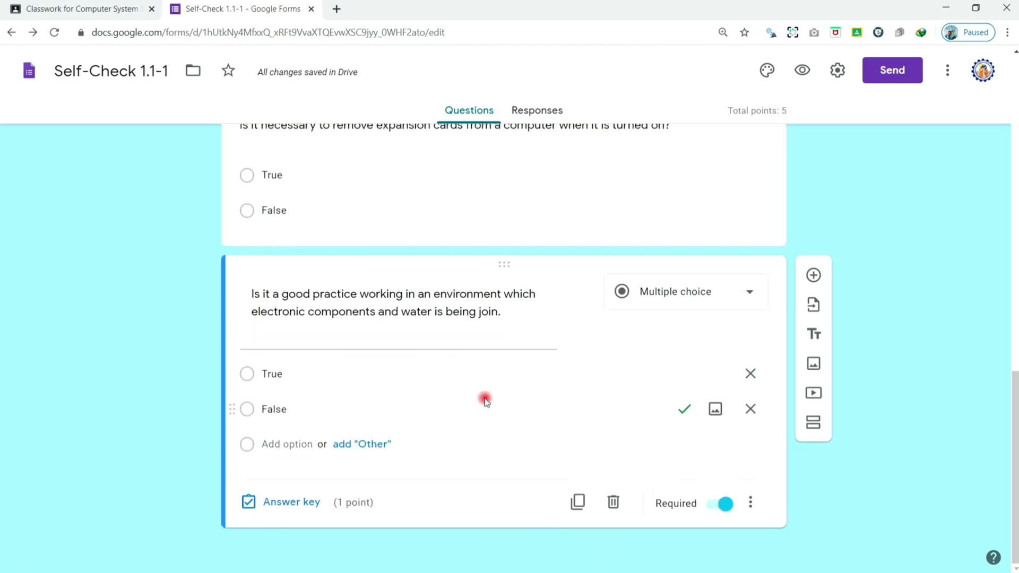
left_click(730, 303)
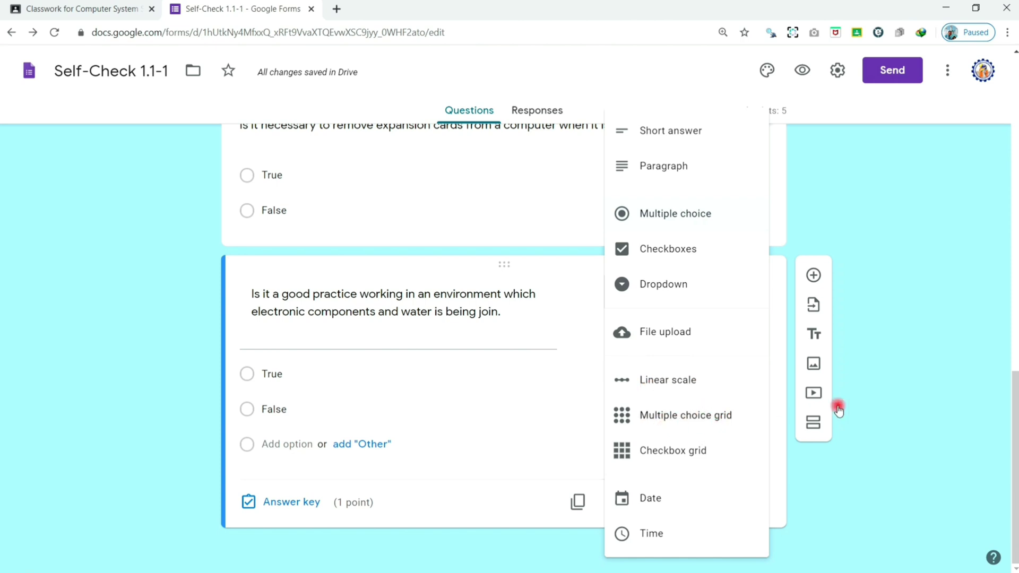
Close the question-type list and preview the Self-Check 1.1-1 quiz in a new tab
left_click(914, 410)
scroll(623, 371, "up", 3)
scroll(614, 329, "up", 12)
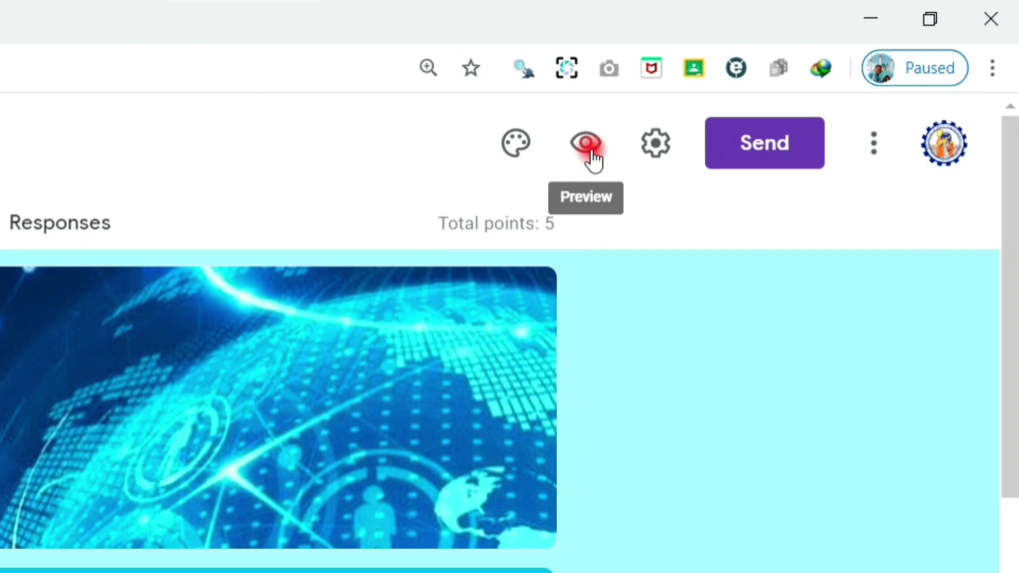
left_click(589, 146)
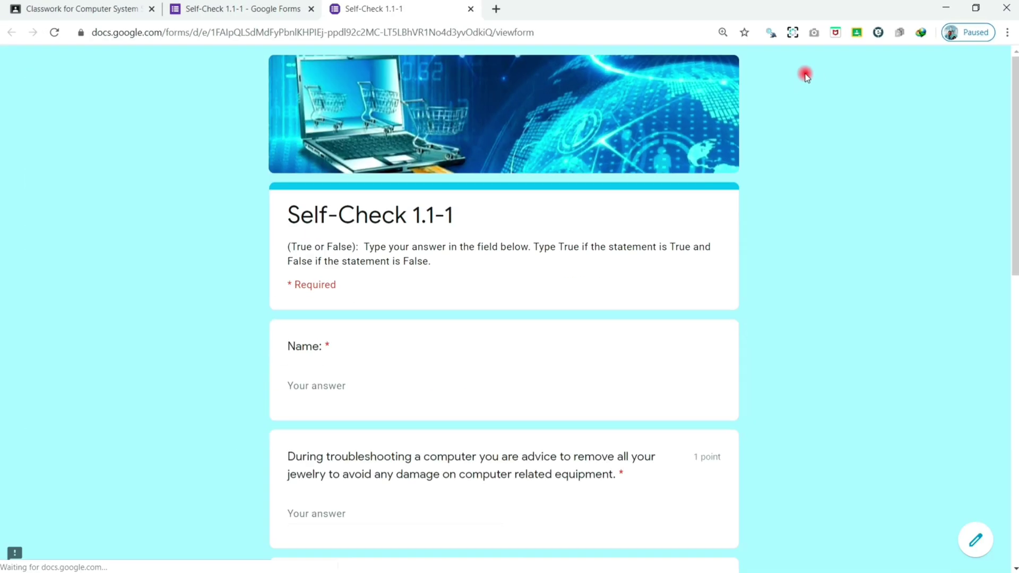
scroll(663, 301, "down", 13)
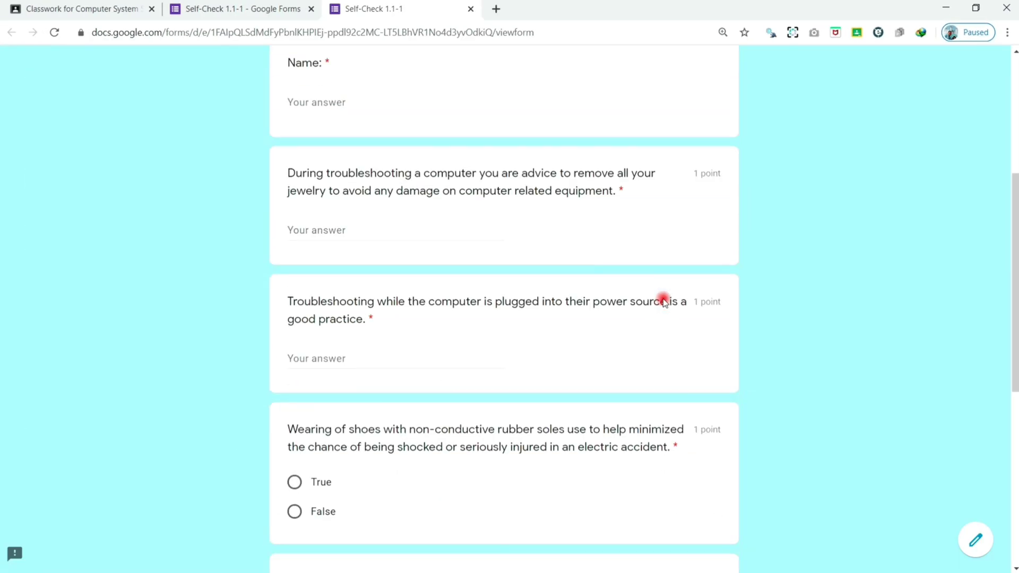